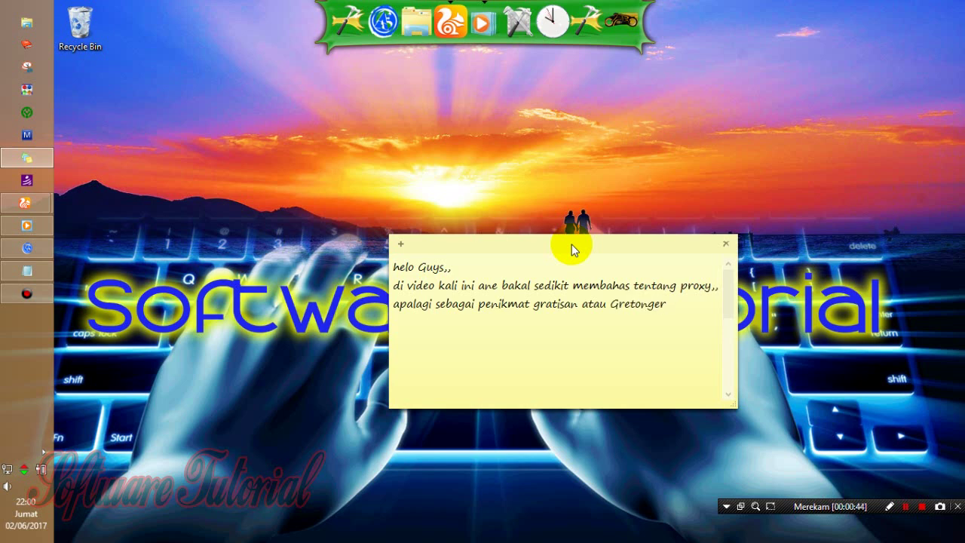
- Continue the note's last line so it reads "apalagi sebagai penikmat gratisan atau Gretongers maniaaaaa mantaaaaapp..."
{"action": "type", "text": "s maniaaaaa mnu"}
{"action": "key", "text": "BackSpace"}
{"action": "key", "text": "BackSpace"}
{"action": "type", "text": "a"}
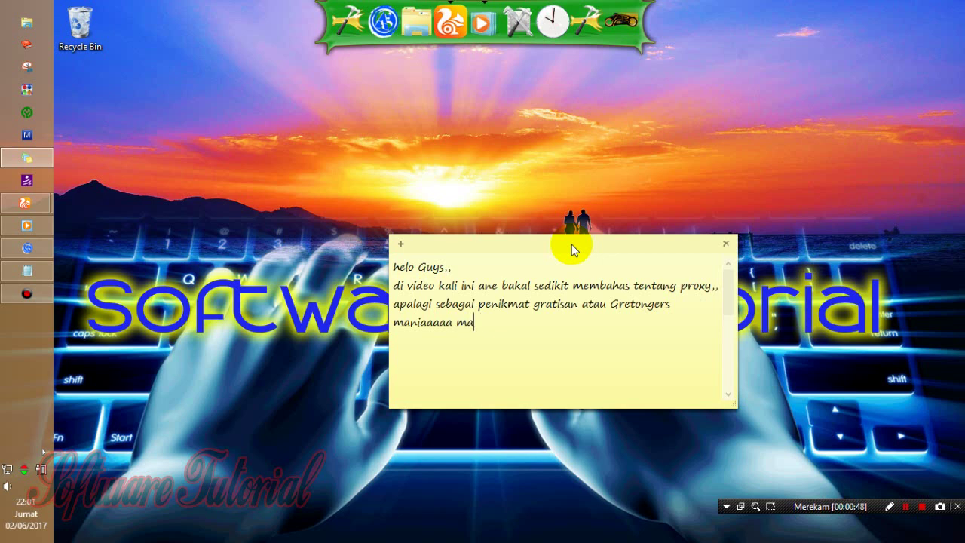
{"action": "type", "text": "ntaaaaapp..."}
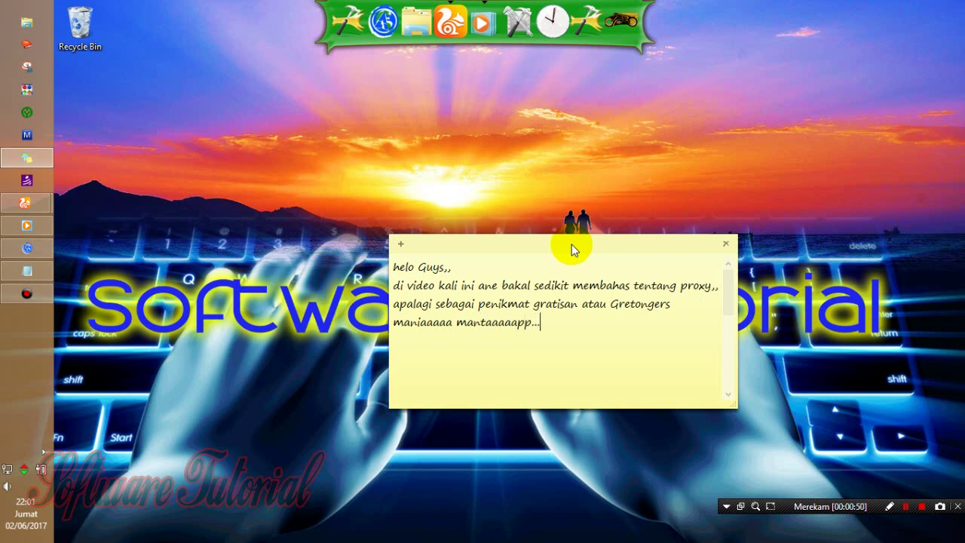
- Add the sentence "kita wajib tau apa itu Proxy dan beberapa jenis proxy,," after "mantaaaaapp..." in the note
{"action": "type", "text": " kita wajib tau apa "}
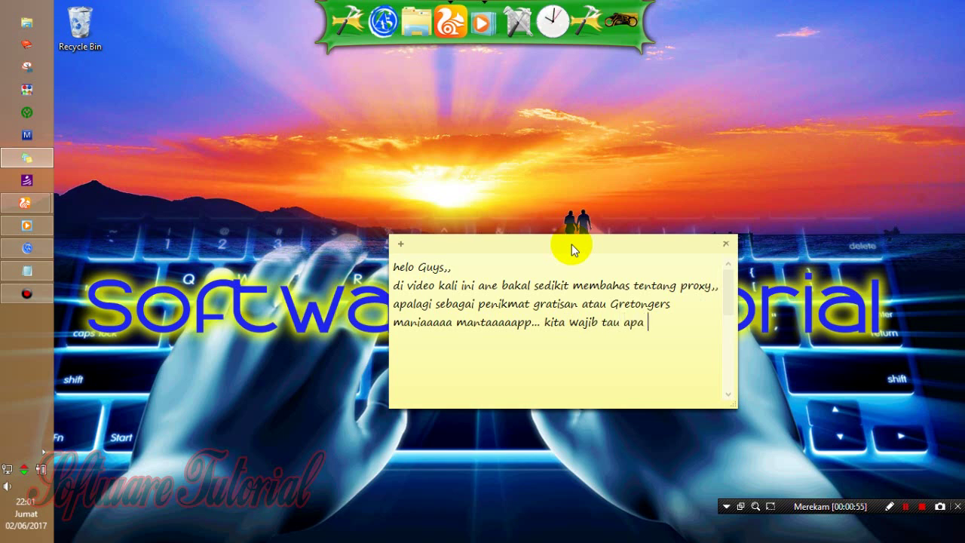
{"action": "type", "text": "itu Proxy dan b"}
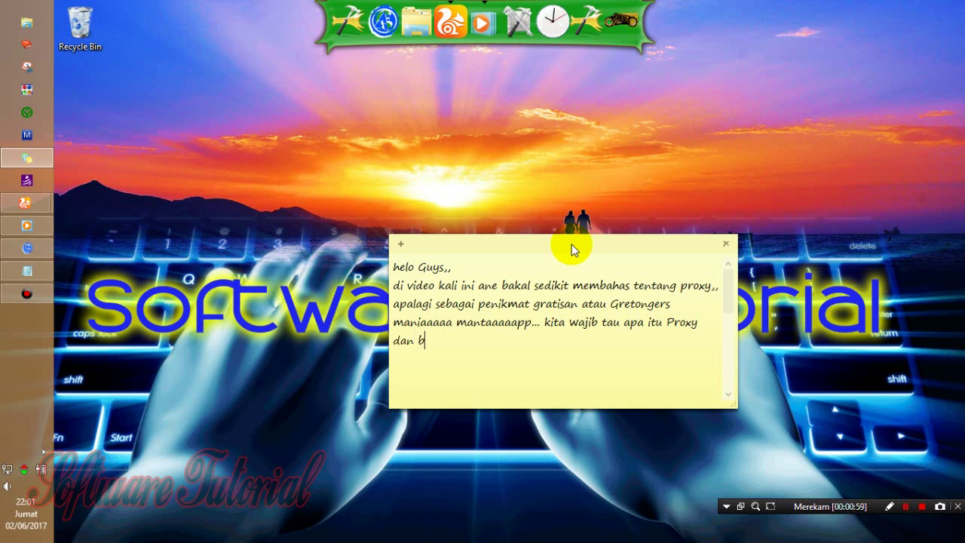
{"action": "type", "text": "eberapa jenis"}
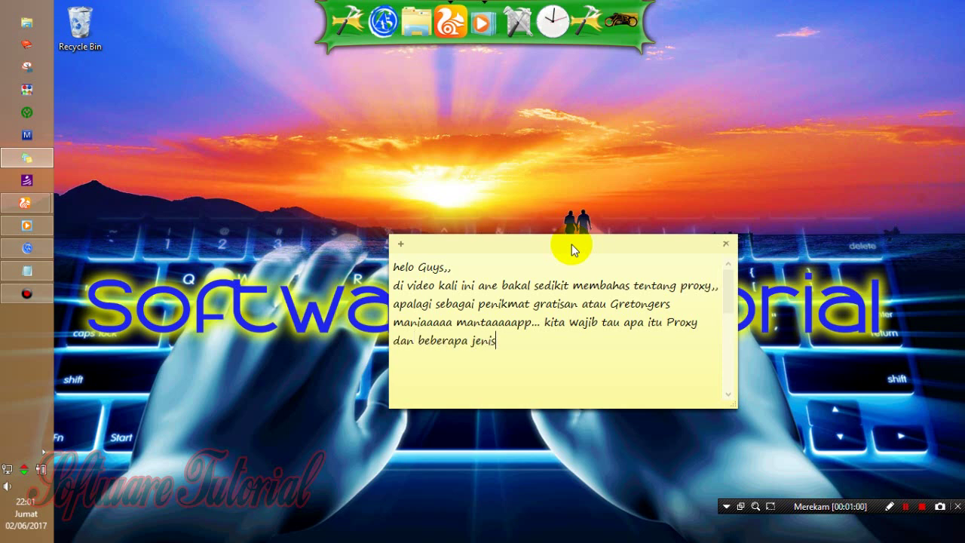
{"action": "type", "text": " proxy,,"}
- Add a new line to the note reading "untuk proxy bisa dibedakan menjadi 2,, yaitu"
{"action": "key", "text": "Return"}
{"action": "type", "text": "untuk"}
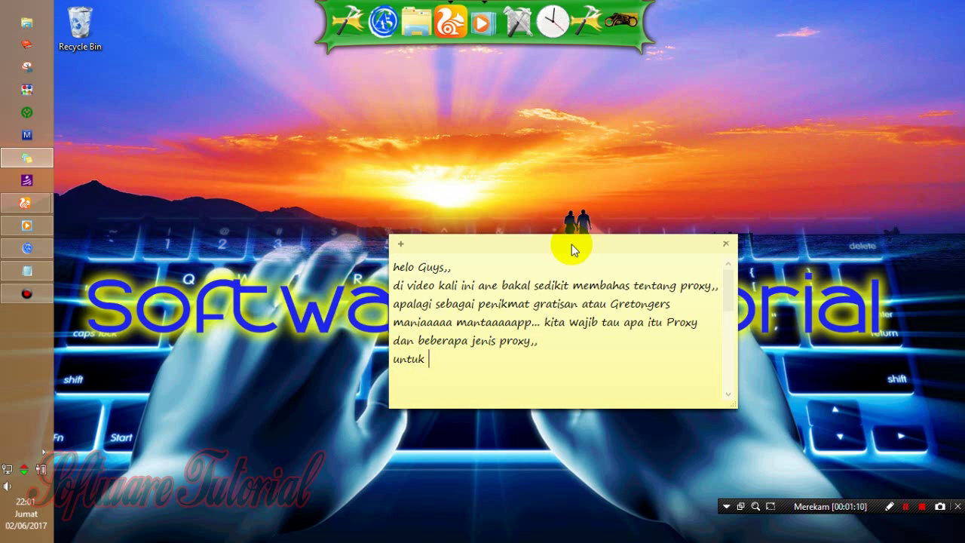
{"action": "type", "text": " proxy bisa dibedakan me"}
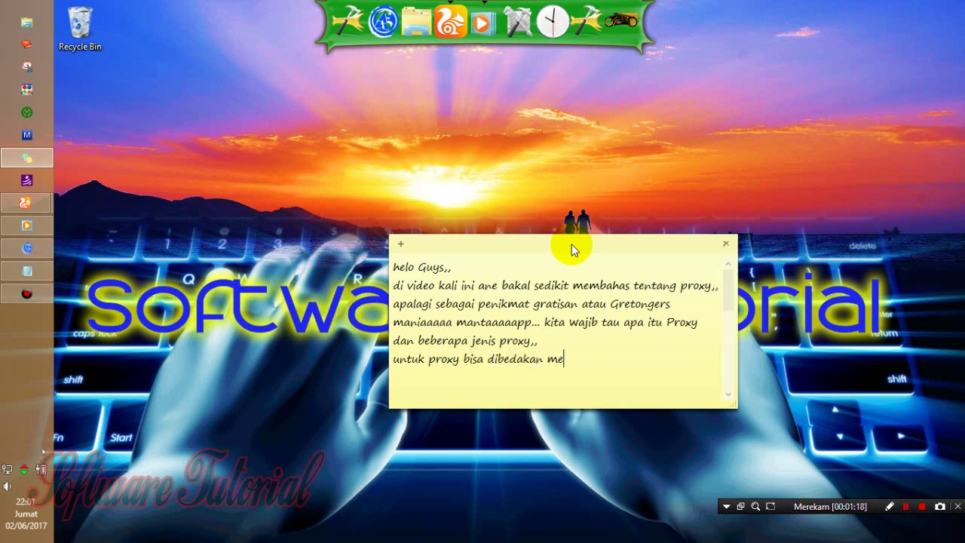
{"action": "type", "text": "njadi 2,, yaitu"}
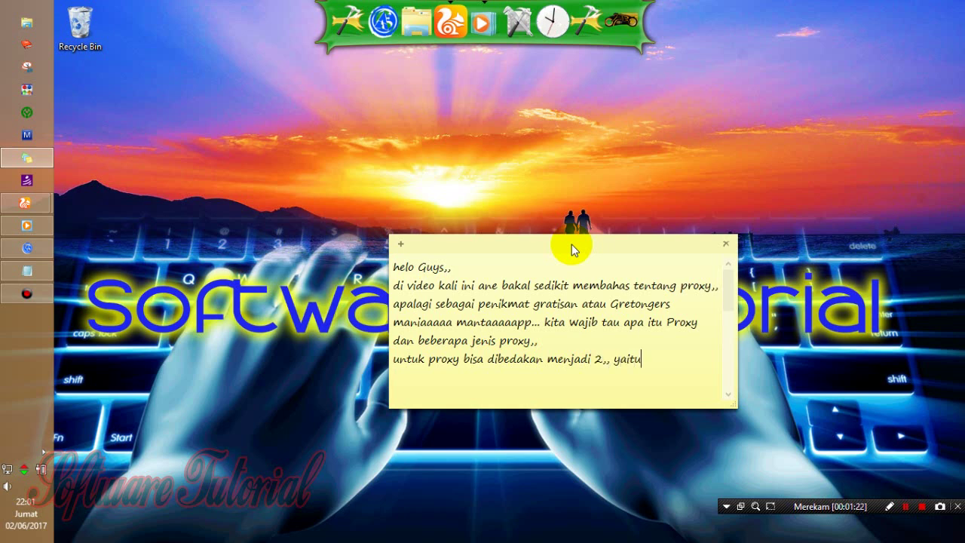
- Go down the note past the blank lines to the numbered list of HTTP and SOCKS Proxy Servers
{"action": "key", "text": "Return"}
{"action": "key", "text": "Return"}
{"action": "key", "text": "Return"}
{"action": "key", "text": "Return"}
{"action": "type", "text": "1. HTTP Proxy Servers 2. SOCKS Proxy Servers"}
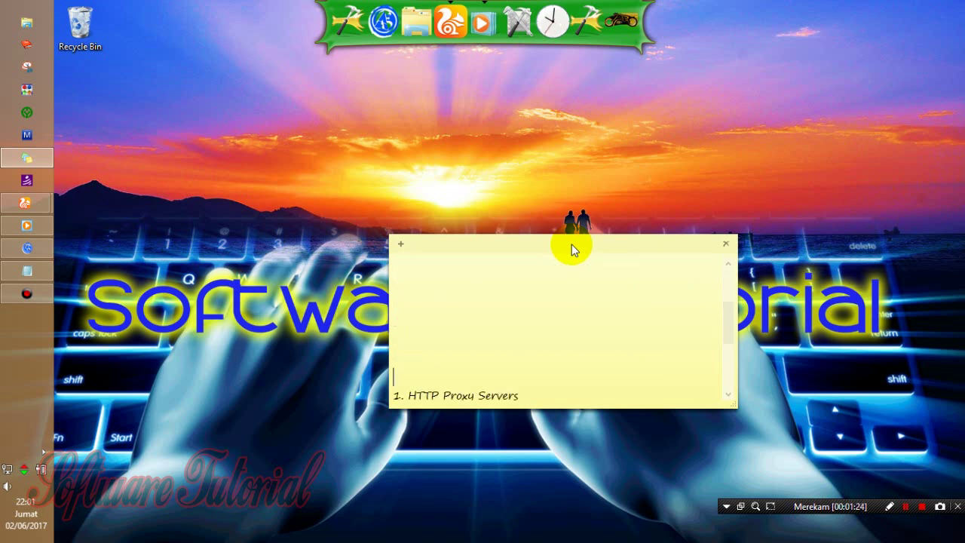
{"action": "key", "text": "Return"}
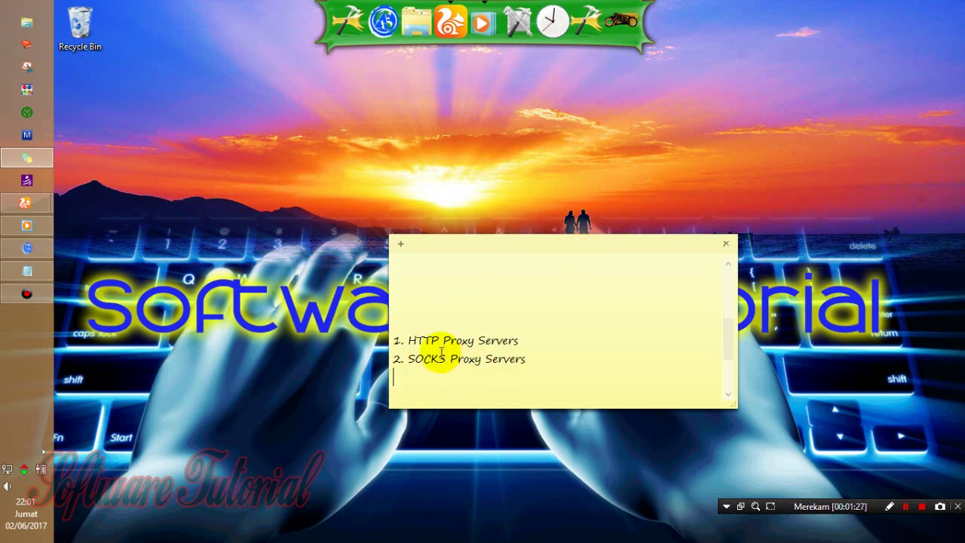
{"action": "left_click_drag", "start_coordinate": [406, 340], "coordinate": [401, 359]}
- Insert the line "penting nih buat kalian penikmat internet gratisan,," directly below "1. HTTP Proxy Servers"
{"action": "left_click", "coordinate": [530, 340]}
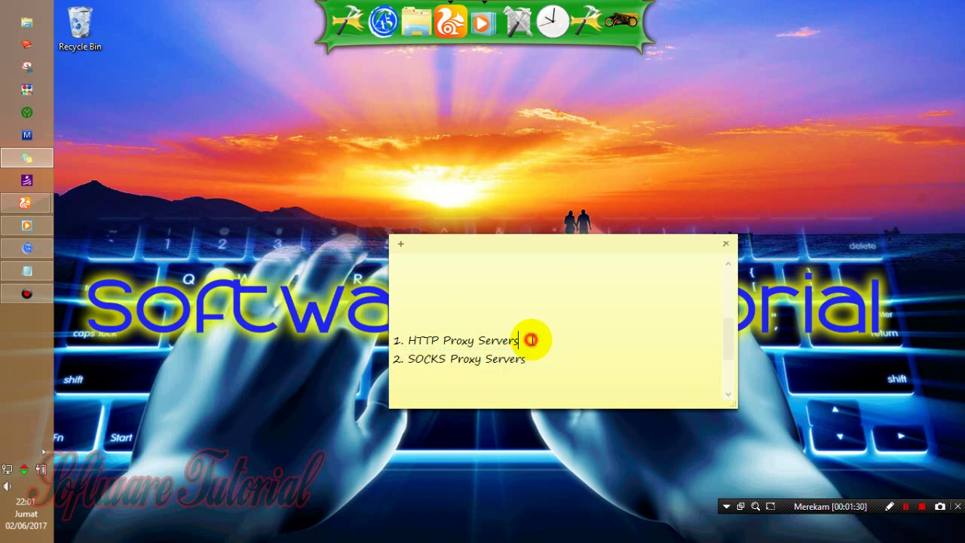
{"action": "key", "text": "Return"}
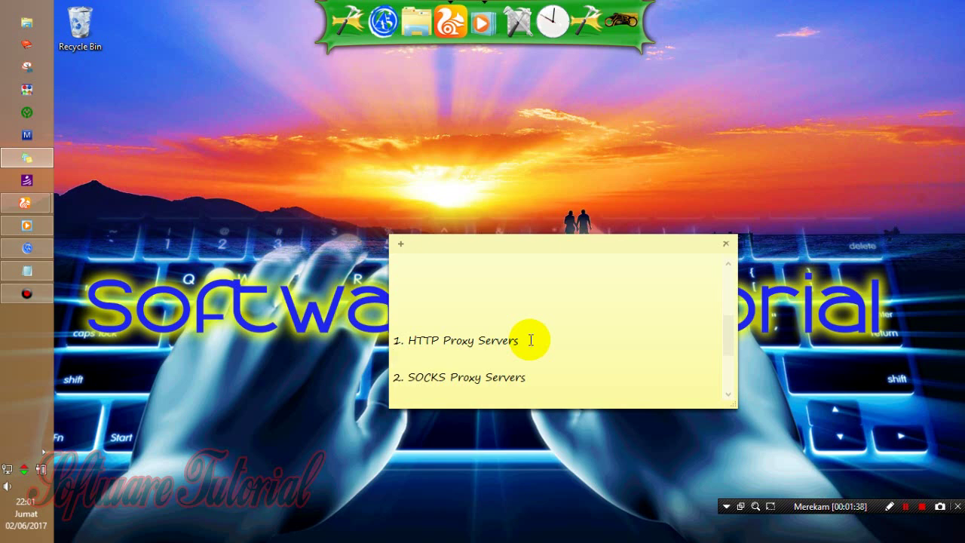
{"action": "type", "text": "penting nih buat kal"}
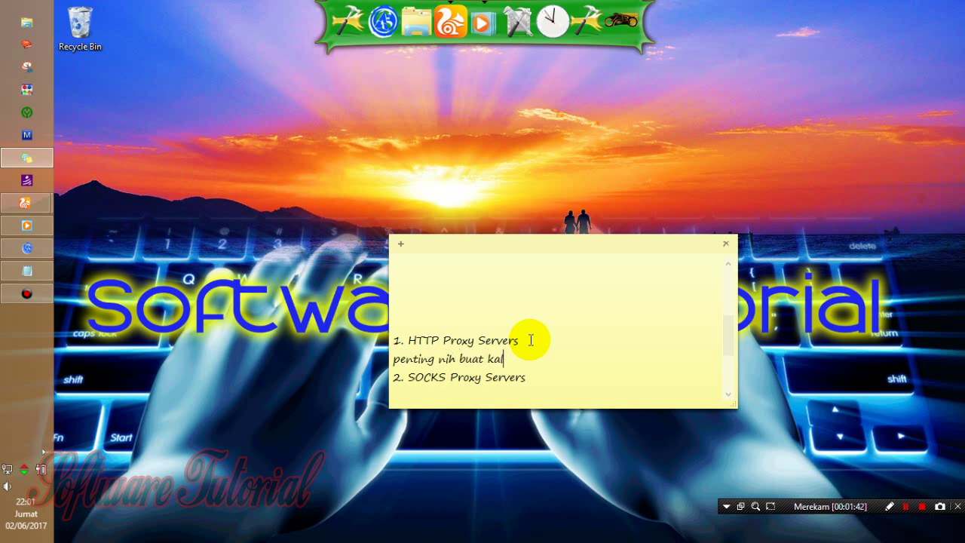
{"action": "type", "text": "ian penikmat"}
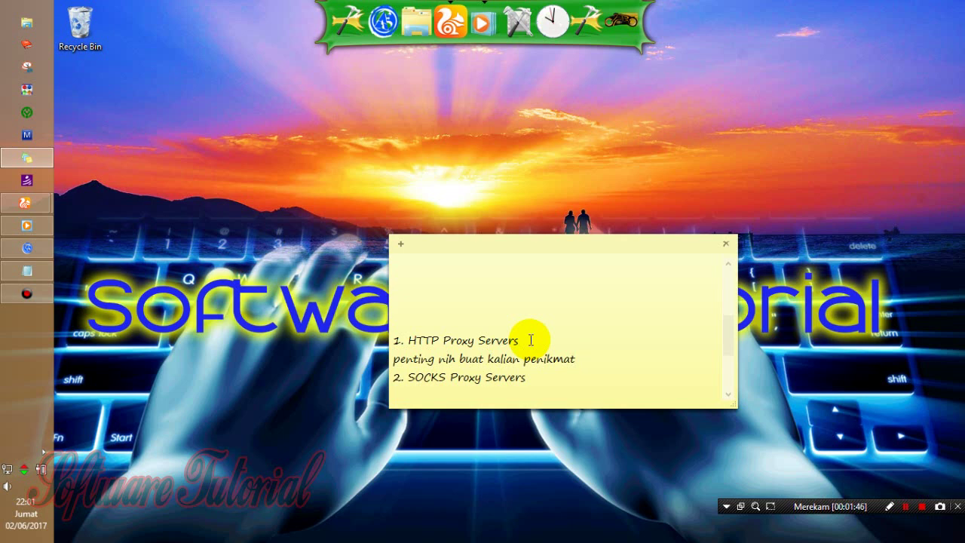
{"action": "type", "text": " internet gratisan,, "}
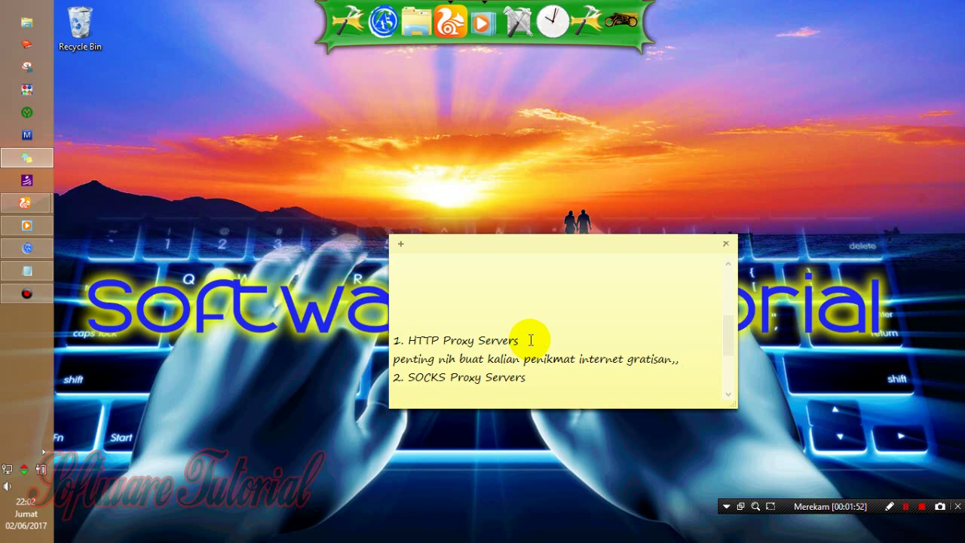
{"action": "type", "text": "prox"}
{"action": "key", "text": "BackSpace"}
{"action": "key", "text": "BackSpace"}
{"action": "key", "text": "BackSpace"}
{"action": "key", "text": "BackSpace"}
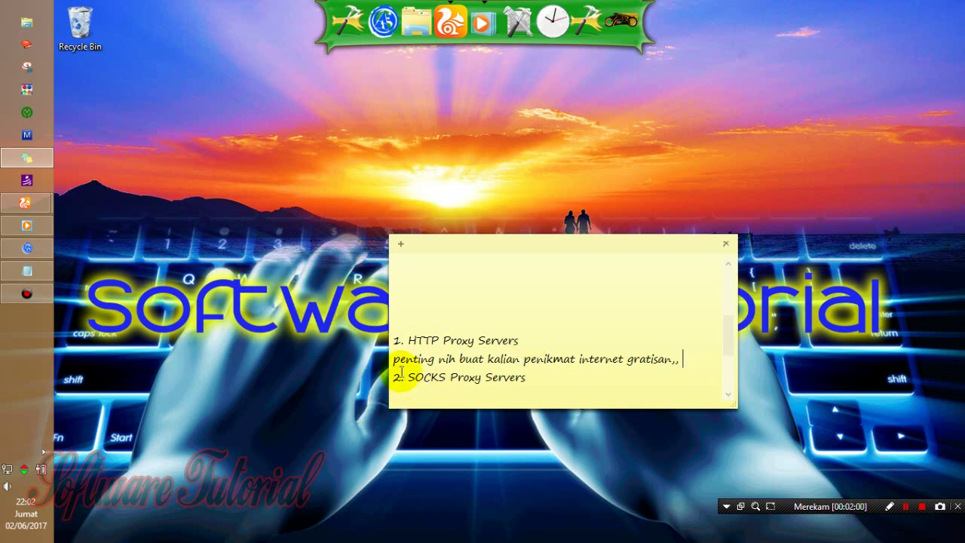
- Move the line "penting nih buat kalian penikmat internet gratisan,," above the numbered list of proxy servers
{"action": "left_click_drag", "start_coordinate": [394, 359], "coordinate": [686, 367]}
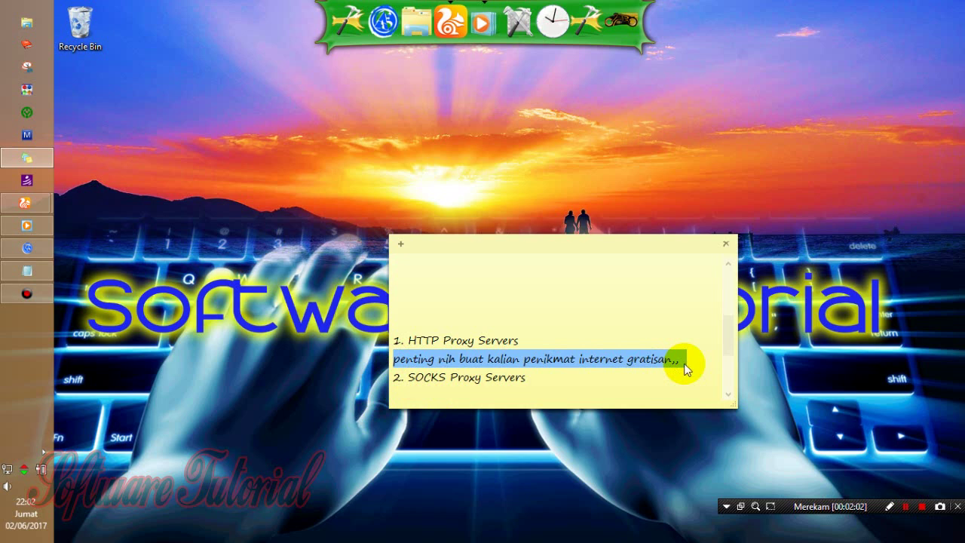
{"action": "key", "text": "BackSpace"}
{"action": "left_click", "coordinate": [548, 331]}
{"action": "key", "text": "ctrl+z"}
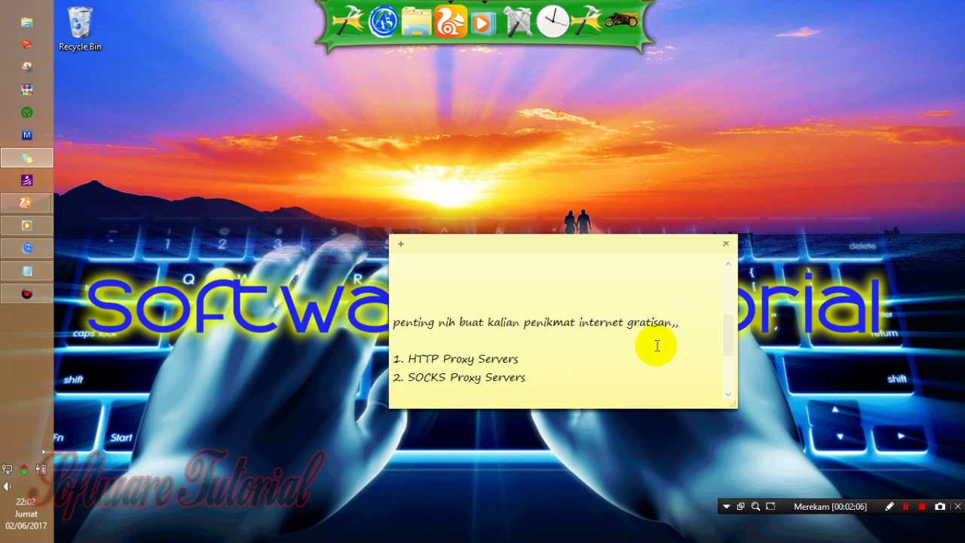
- Add the line "2 type proxy ini pasti ada di Proxifier,, coba kita tengok" above "1. HTTP Proxy Servers"
{"action": "type", "text": "2 type proxy ini "}
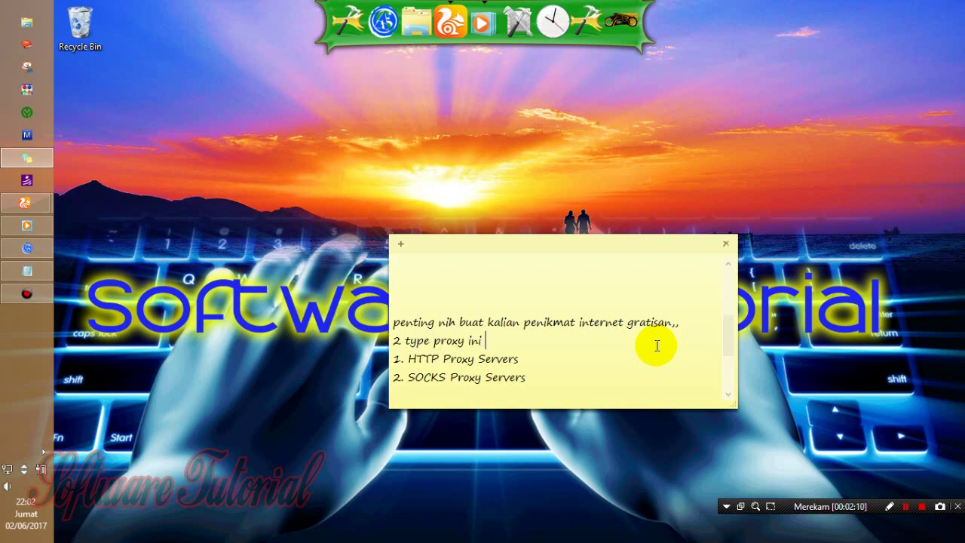
{"action": "type", "text": "pasti ada d"}
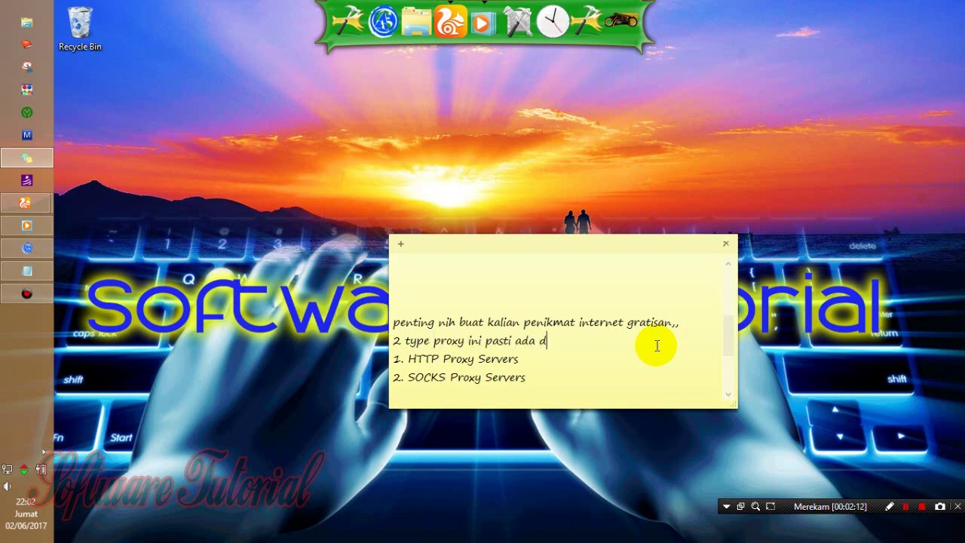
{"action": "type", "text": "i Proxifier,, coba "}
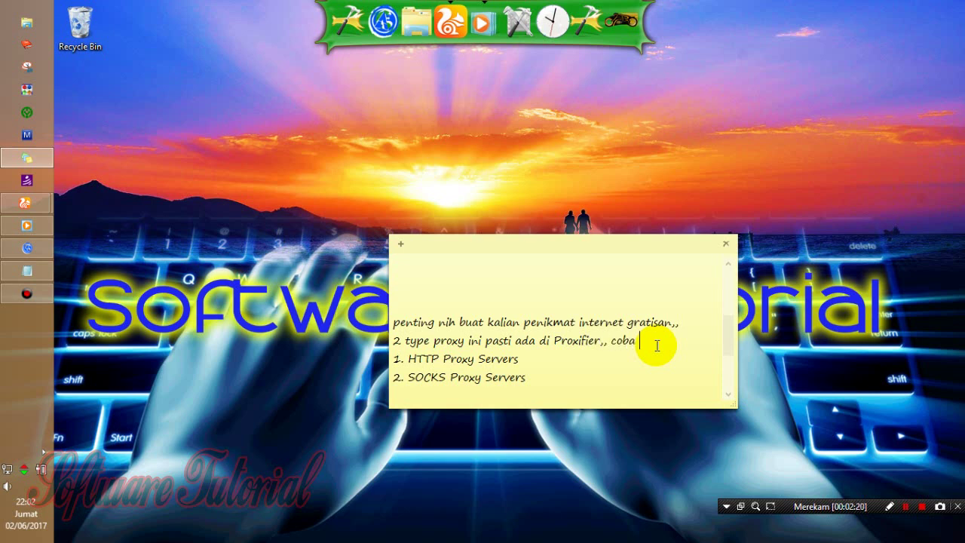
{"action": "type", "text": "kita tengok"}
- Switch to the Proxifier instance running in the background and open the settings of proxy server 127.0.0.1
{"action": "left_click", "coordinate": [43, 452]}
{"action": "left_click_drag", "start_coordinate": [43, 452], "coordinate": [82, 415]}
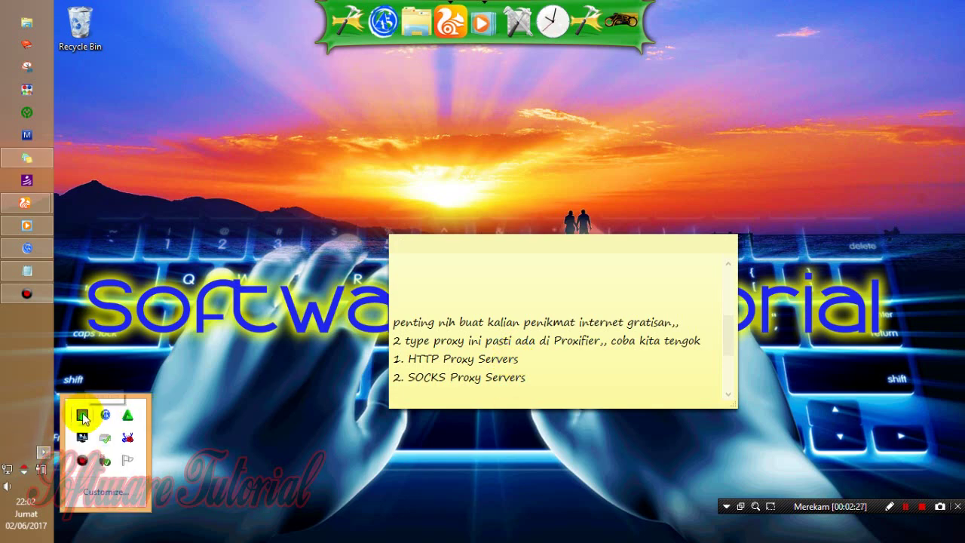
{"action": "double_click", "coordinate": [82, 415]}
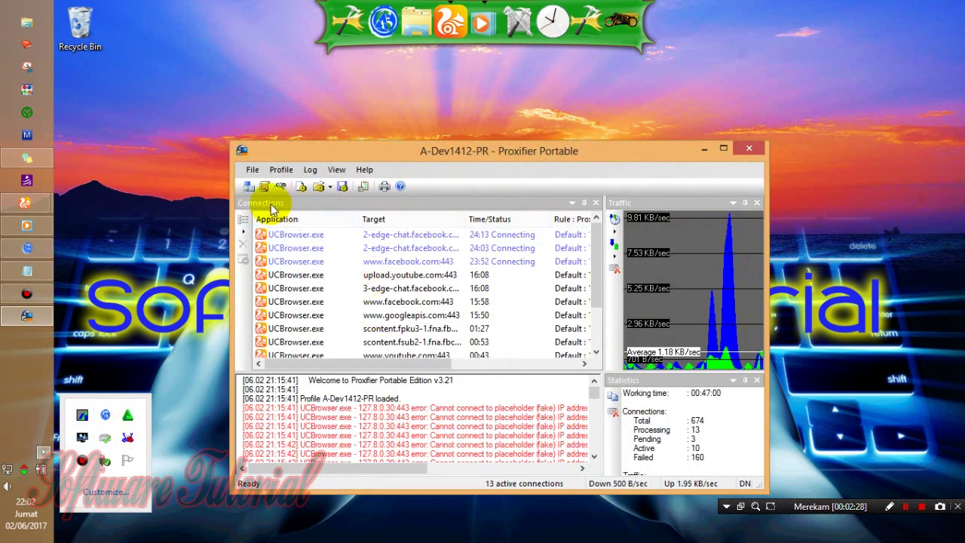
{"action": "left_click", "coordinate": [249, 187]}
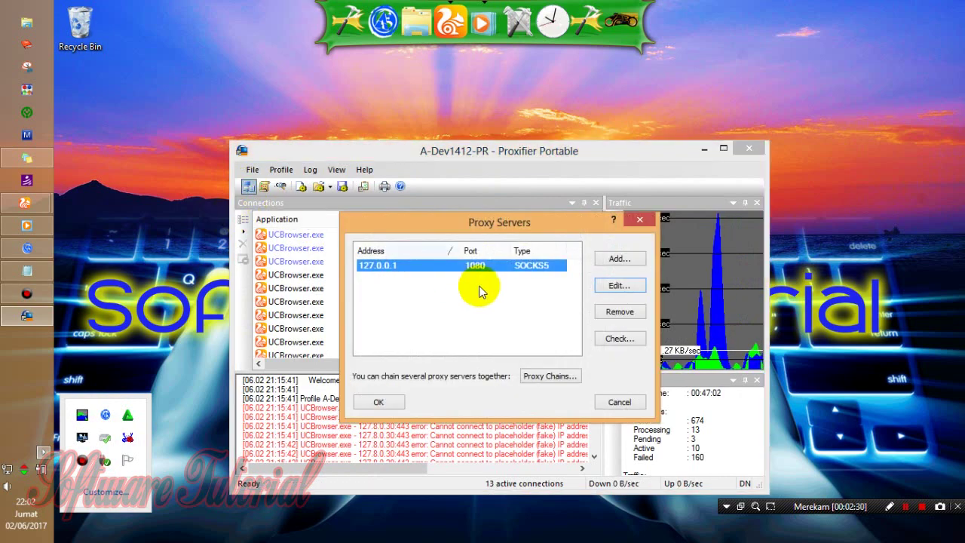
{"action": "double_click", "coordinate": [537, 266]}
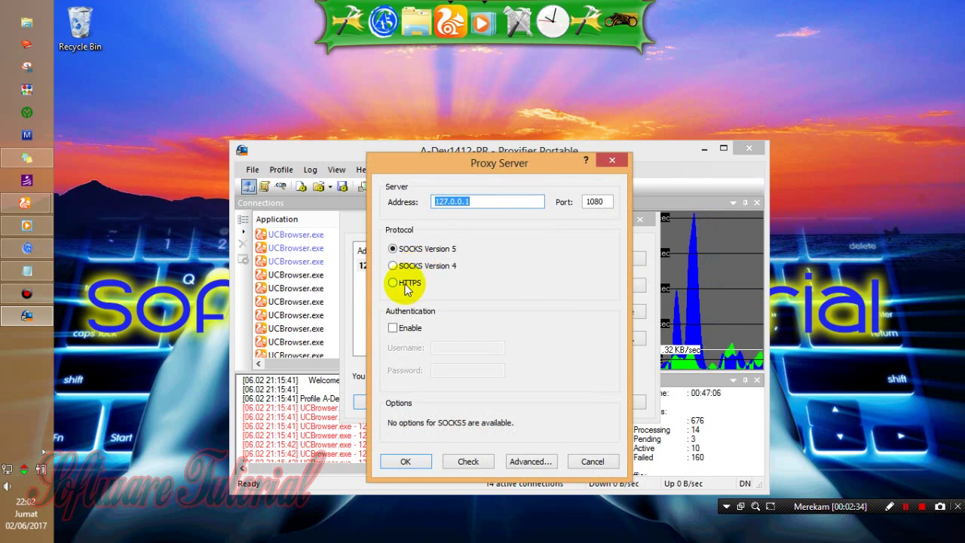
- Step through the HTTPS, SOCKS Version 4 and SOCKS Version 5 protocol options, close the proxy dialogs without saving and minimize Proxifier
{"action": "left_click", "coordinate": [404, 282]}
{"action": "left_click", "coordinate": [406, 265]}
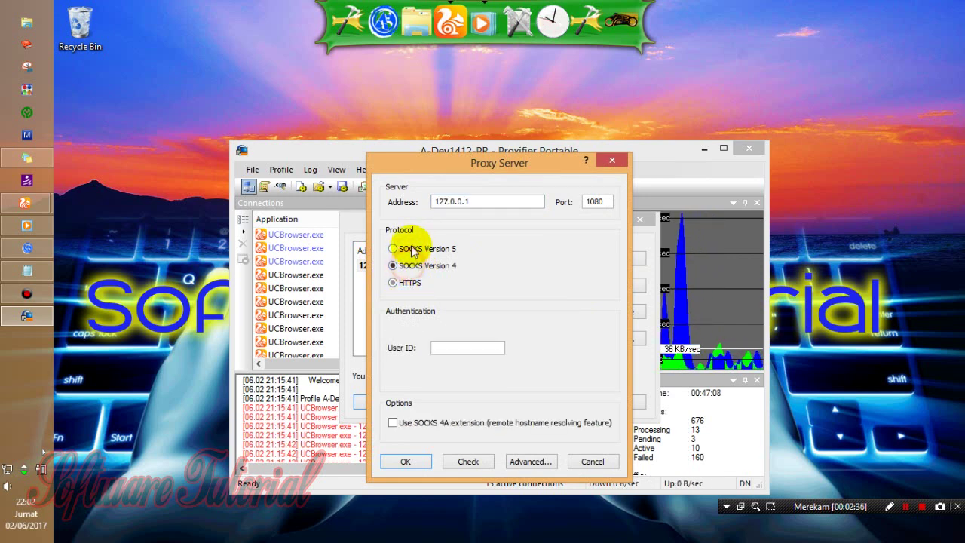
{"action": "left_click", "coordinate": [407, 249]}
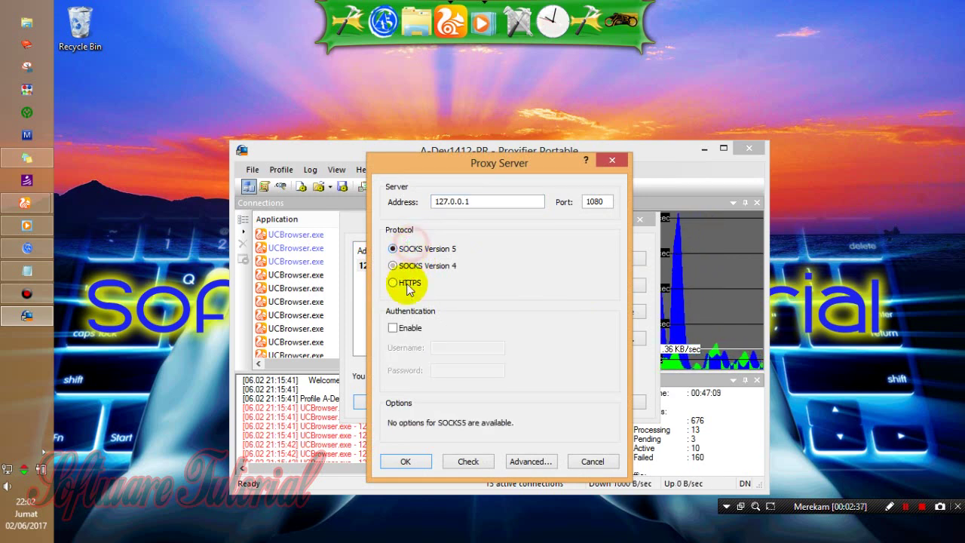
{"action": "left_click", "coordinate": [613, 160]}
{"action": "left_click", "coordinate": [648, 220]}
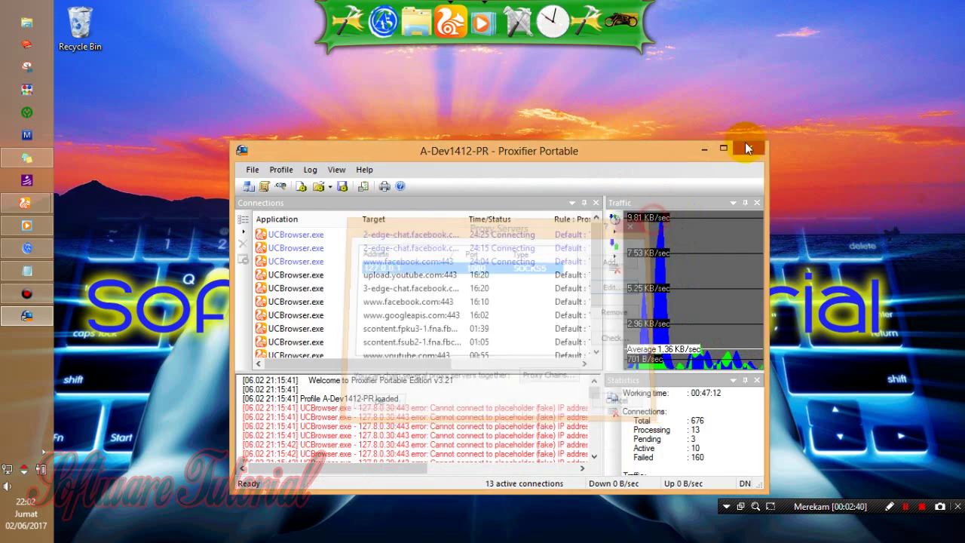
{"action": "left_click", "coordinate": [701, 151]}
- Back in the sticky note, append ".." after "tengok" and add the line "kan ada,, bedanya apa?? mari kita bahas satu satu,," below it
{"action": "left_click", "coordinate": [550, 381]}
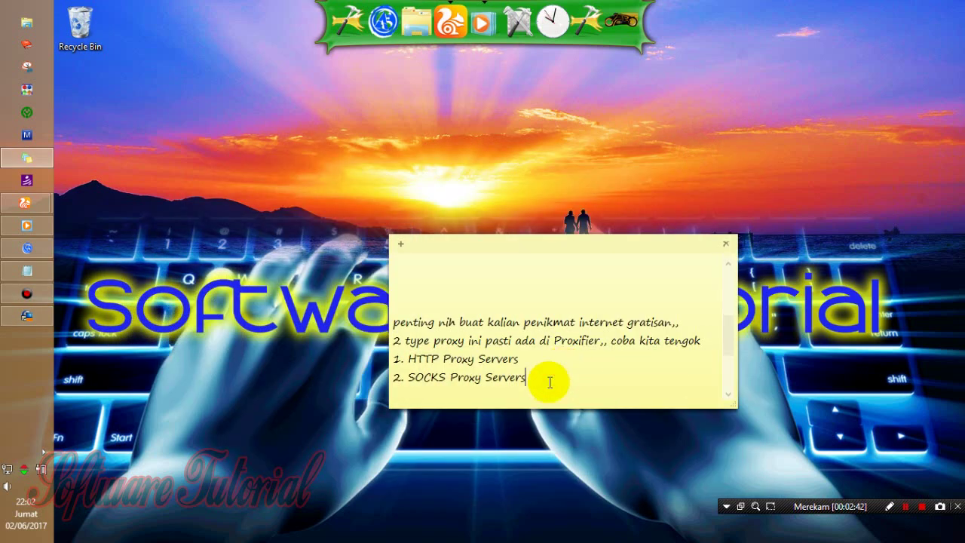
{"action": "left_click", "coordinate": [708, 341]}
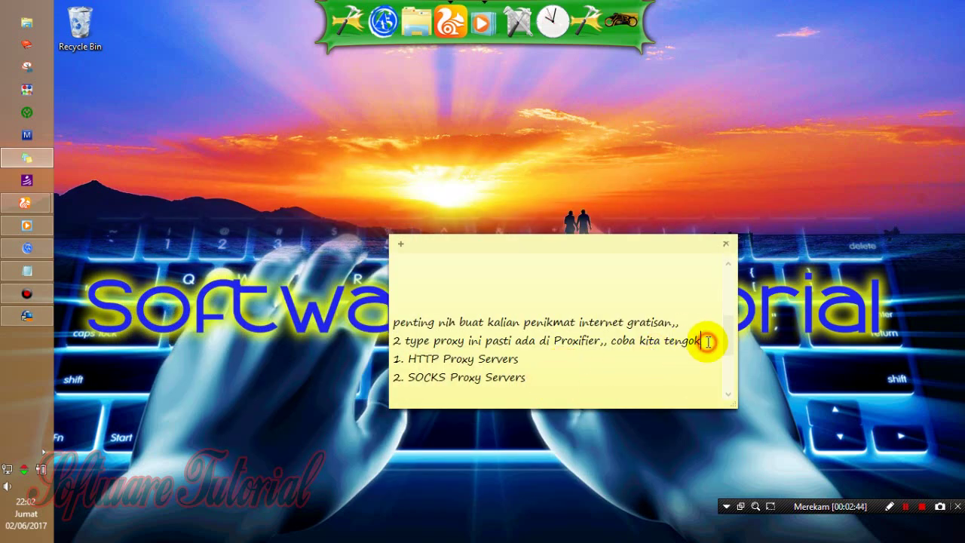
{"action": "key", "text": "Return"}
{"action": "type", "text": "k"}
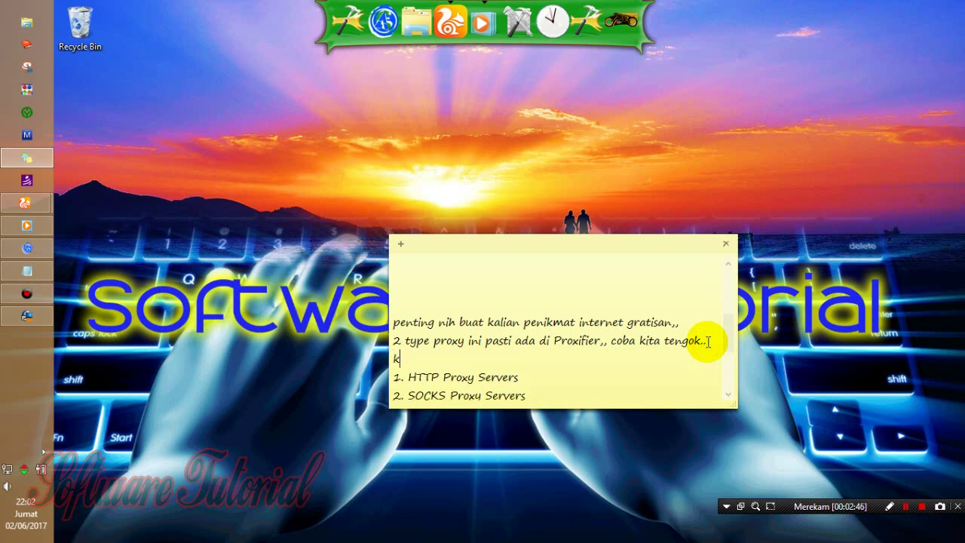
{"action": "type", "text": "an ada,, bedanya apa"}
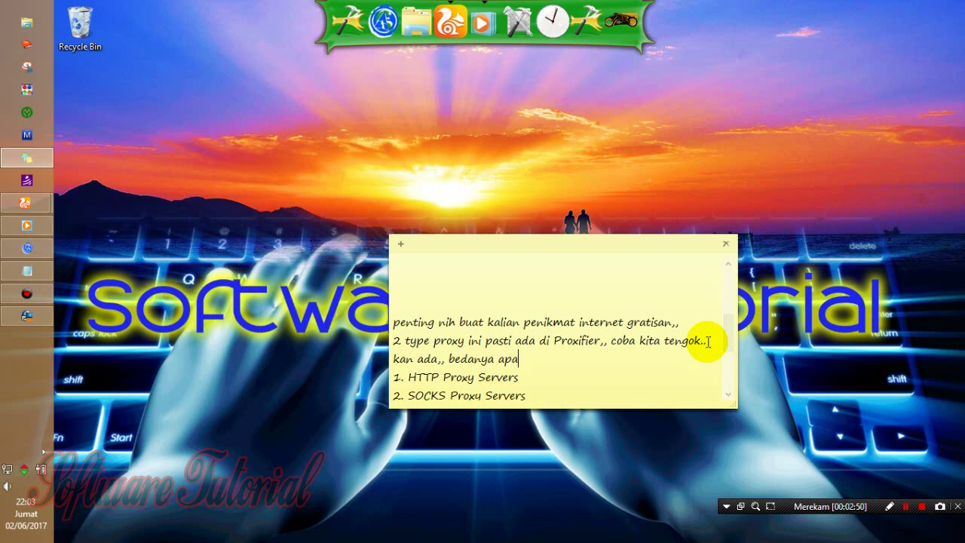
{"action": "type", "text": "?? mari kita bah"}
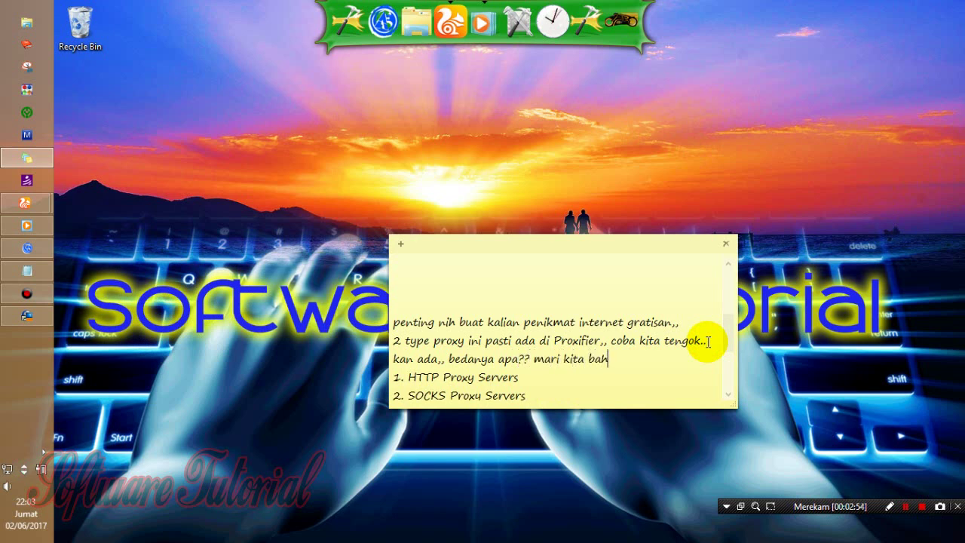
{"action": "type", "text": "as satu satu"}
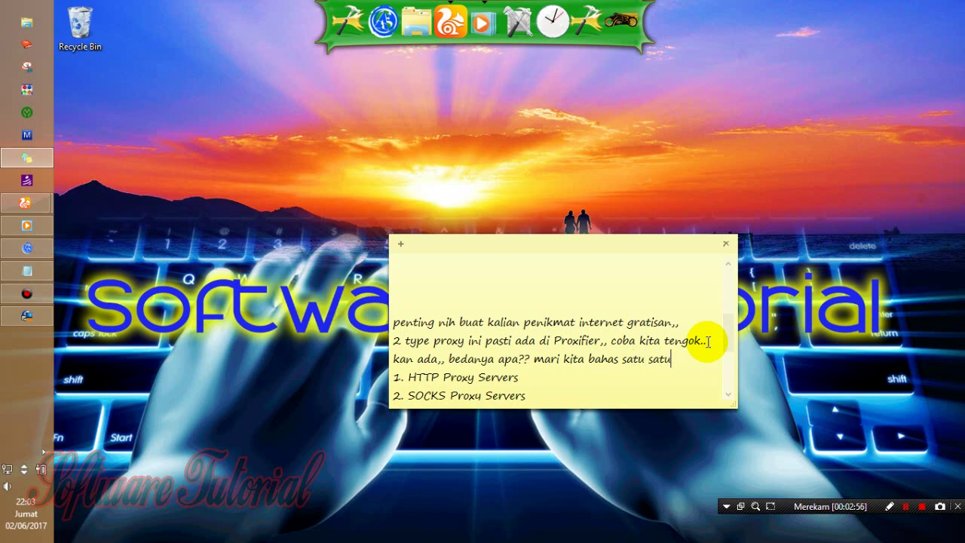
{"action": "type", "text": ",,"}
- Below "1. HTTP Proxy Servers", add a new line reading "Hanya dapat digunakan untuk Browsing atau surfing di internet,,"
{"action": "left_click", "coordinate": [520, 376]}
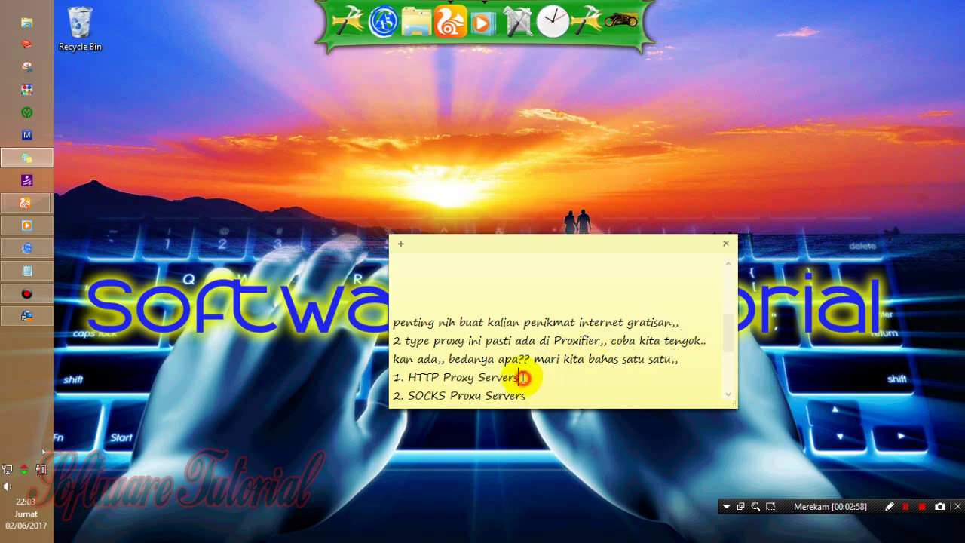
{"action": "key", "text": "Return"}
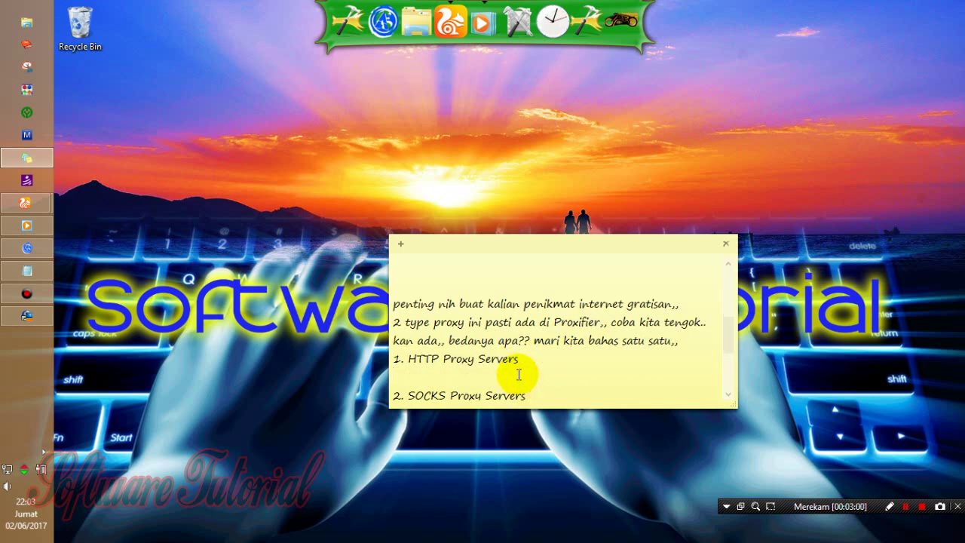
{"action": "type", "text": "Hanya dapat"}
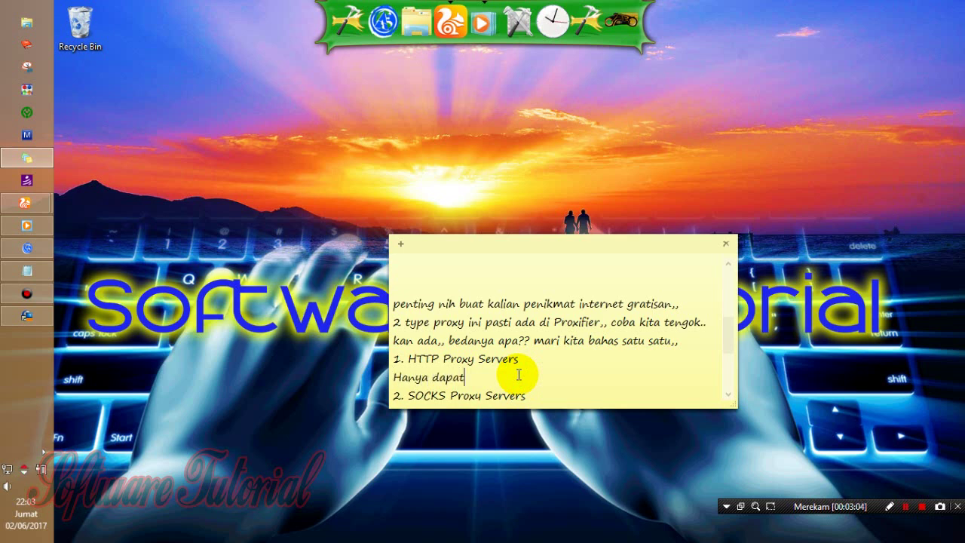
{"action": "type", "text": " digunakan untu"}
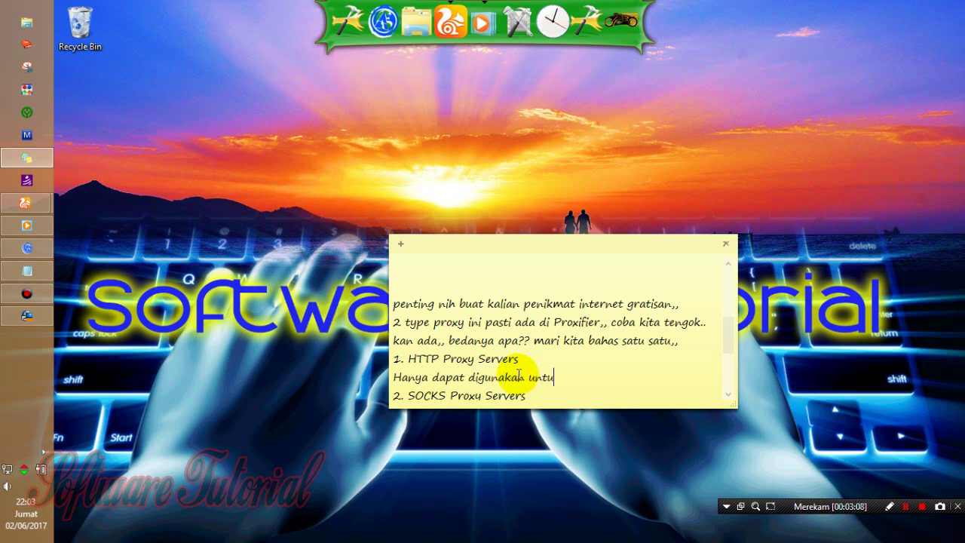
{"action": "type", "text": "k Browsing"}
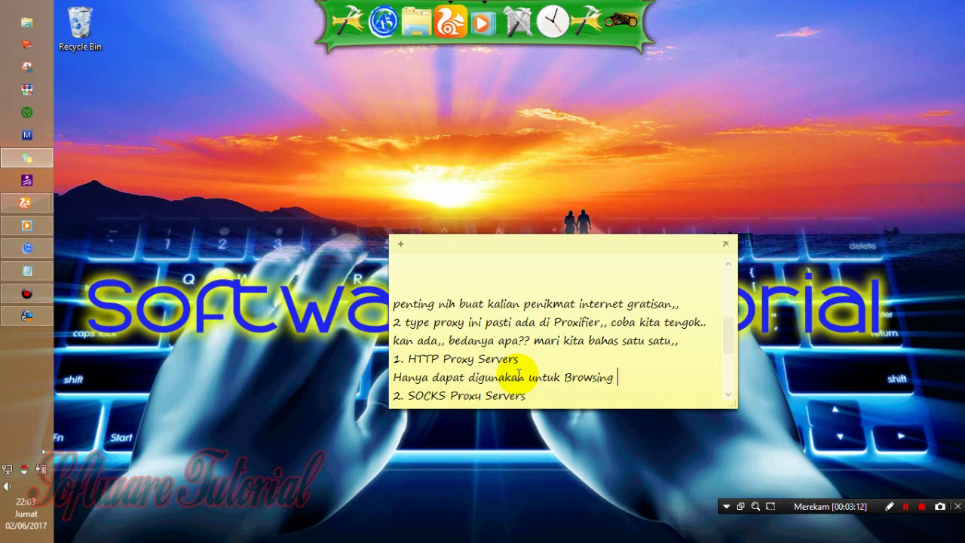
{"action": "type", "text": " atau surfing "}
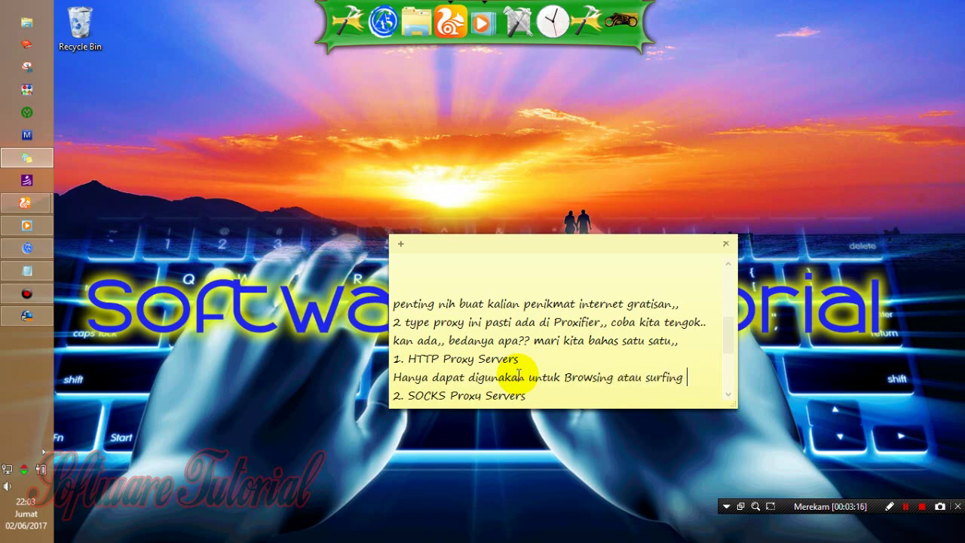
{"action": "type", "text": "di internet,, "}
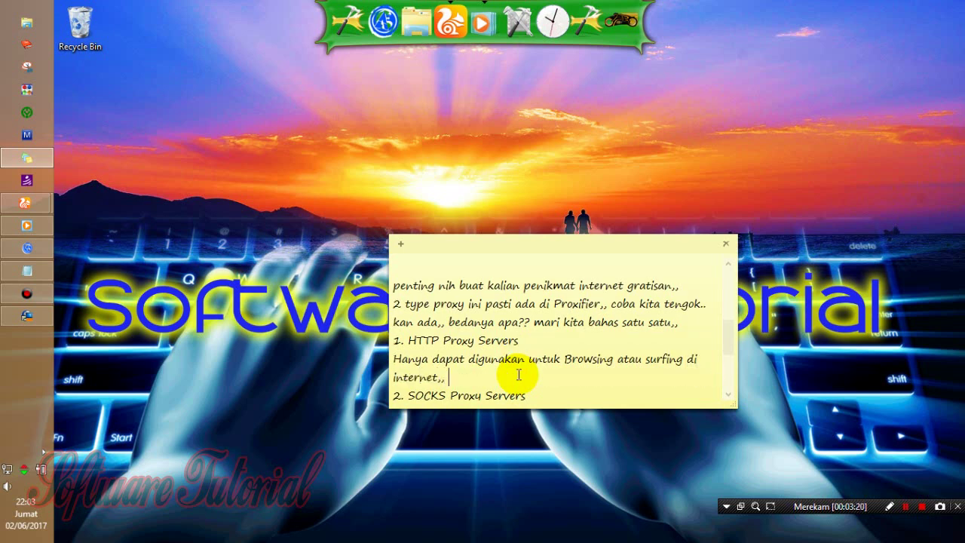
- Extend the HTTP proxy description with "kalo buat download bisa enggak?? silahkan coba sendiri,,"
{"action": "type", "text": "kalo buat download bisa"}
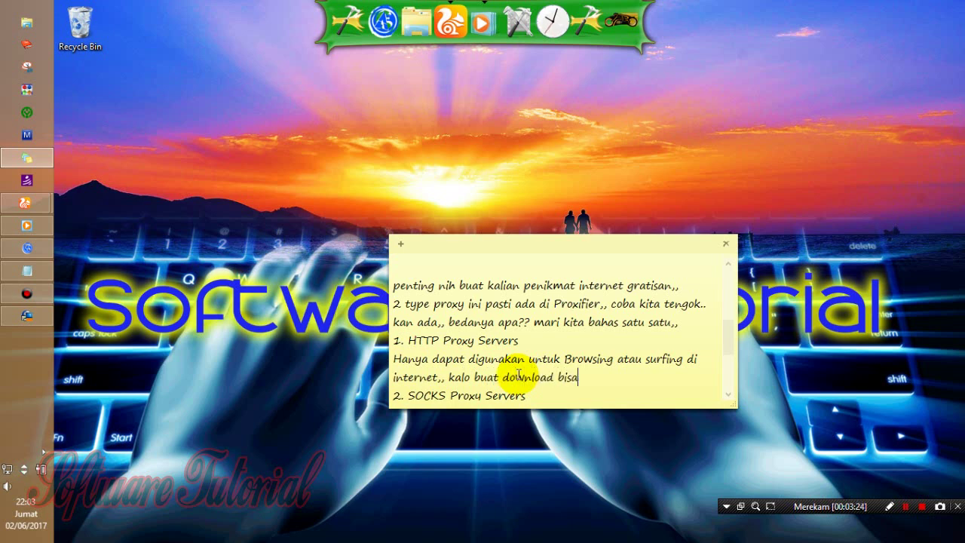
{"action": "type", "text": " enggak?? "}
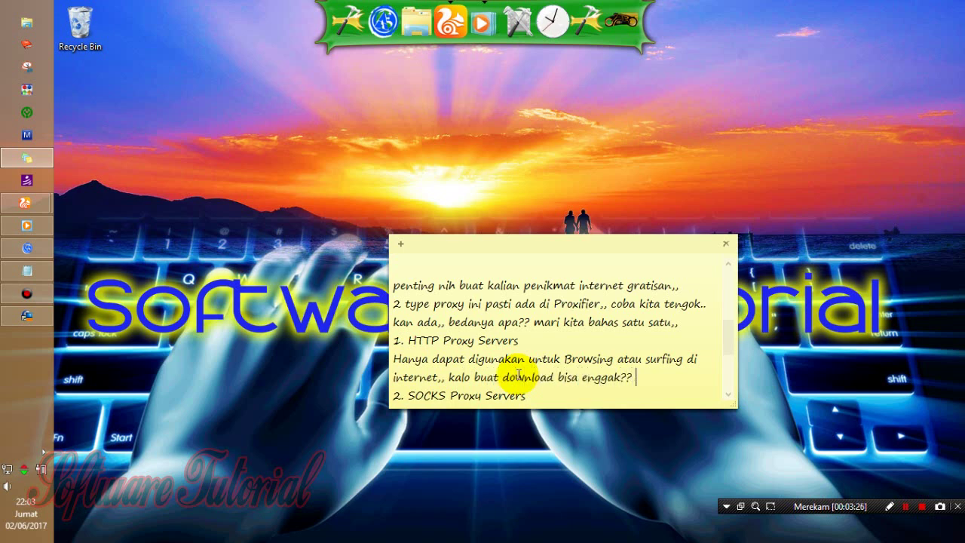
{"action": "type", "text": "silahkan coba sendiri,,"}
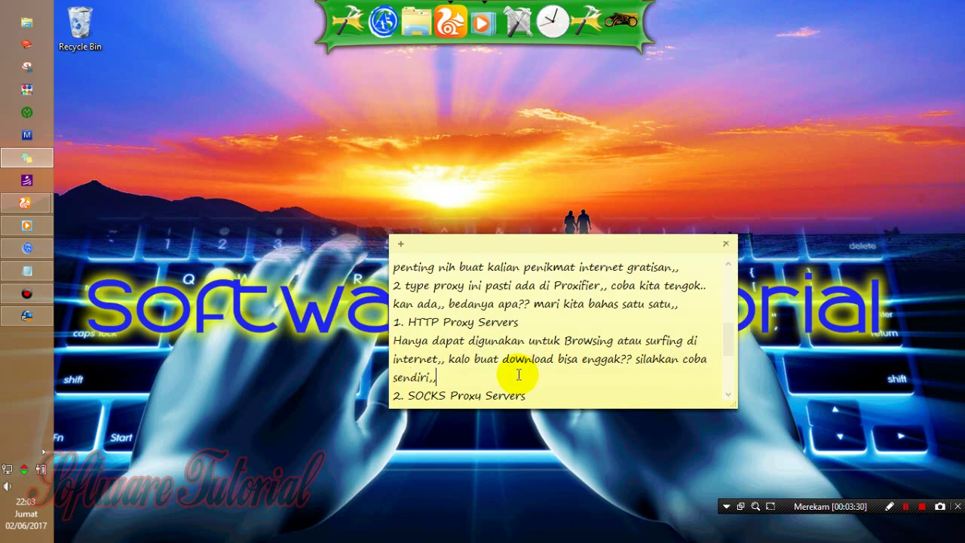
- Under the HTTP proxy description, start a new paragraph with "buat kalian yang jarang download atau yg suka browsing mncari2"
{"action": "key", "text": "Return"}
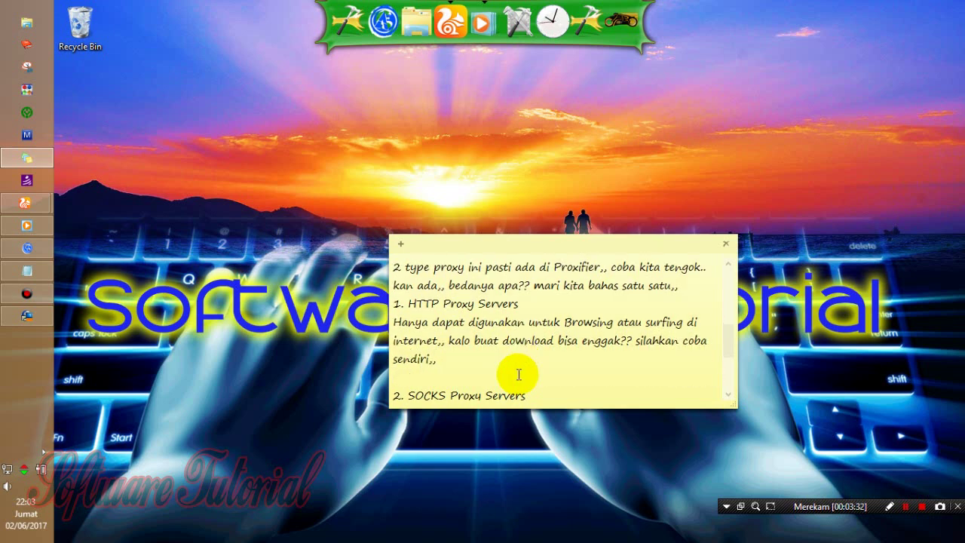
{"action": "type", "text": "buat kalian y"}
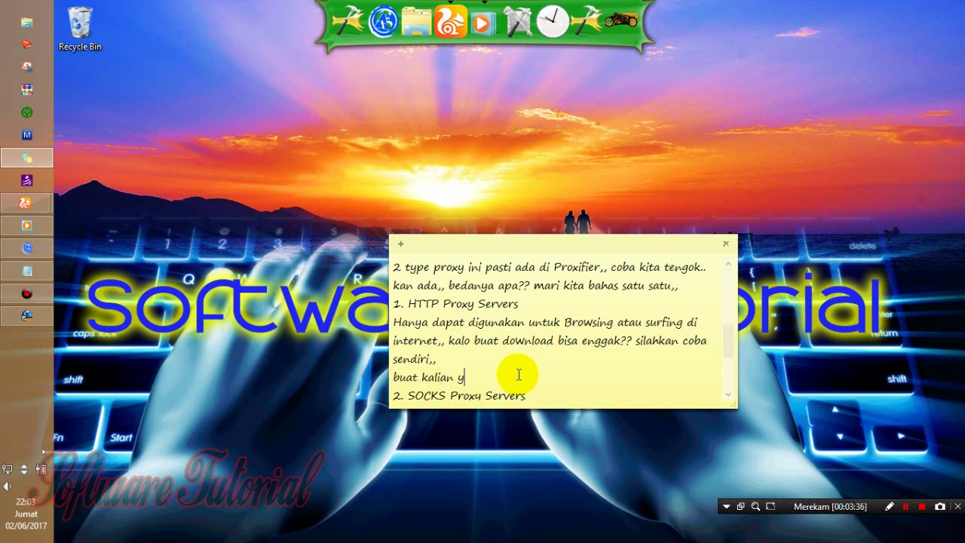
{"action": "type", "text": "ang jarang "}
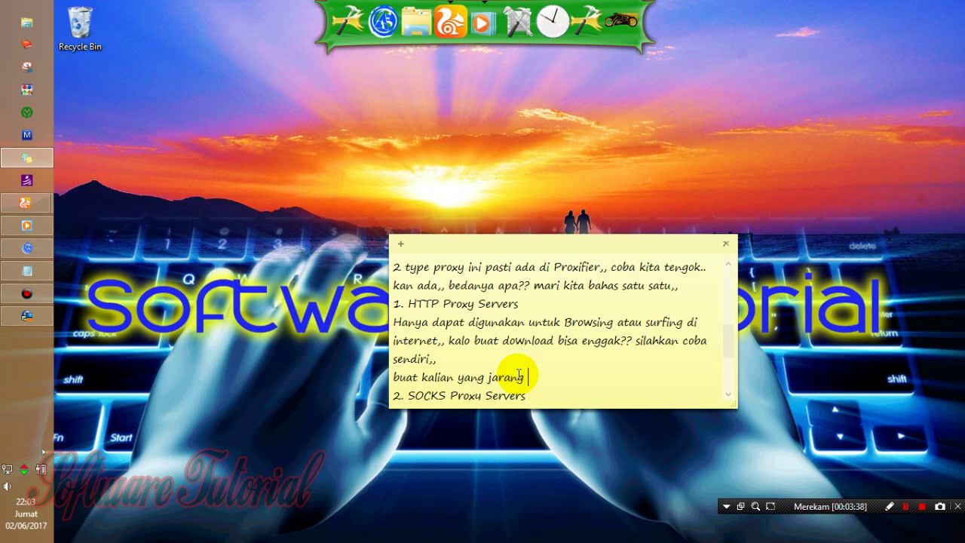
{"action": "type", "text": "download atau "}
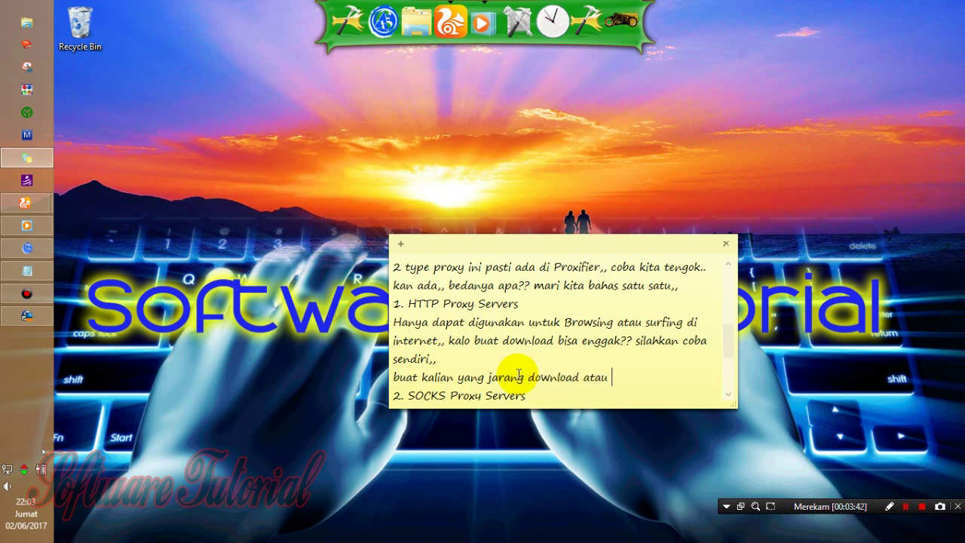
{"action": "type", "text": "se"}
{"action": "key", "text": "BackSpace"}
{"action": "type", "text": "yg suka"}
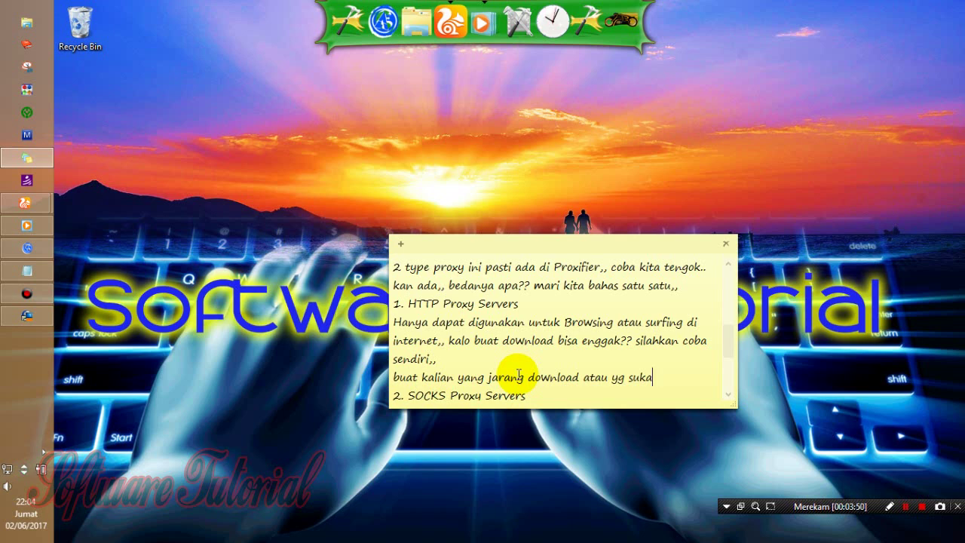
{"action": "type", "text": " browsing"}
{"action": "key", "text": "Return"}
{"action": "type", "text": "mncari2"}
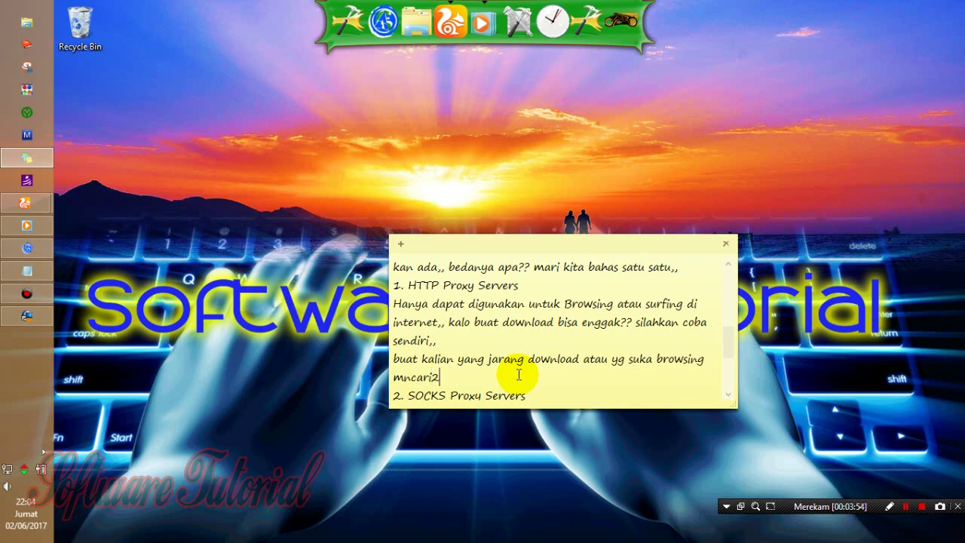
- Continue the paragraph after "mncari2" with "tau atau sekedar belajar via internet,, saya saranin pake ini,, karena sudah dipastikan"
{"action": "type", "text": " tau atau sek"}
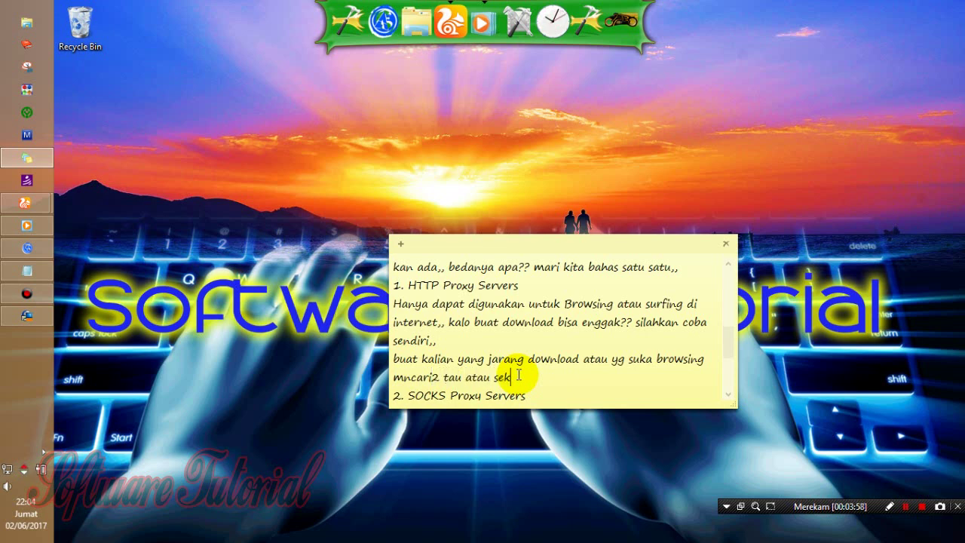
{"action": "type", "text": "edar belajar"}
{"action": "type", "text": "via"}
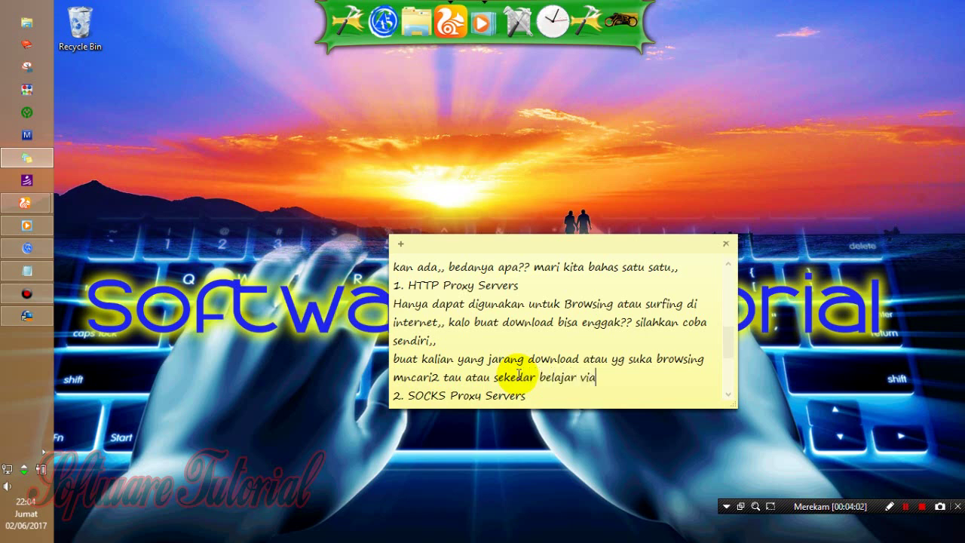
{"action": "type", "text": " internet,, saya sara"}
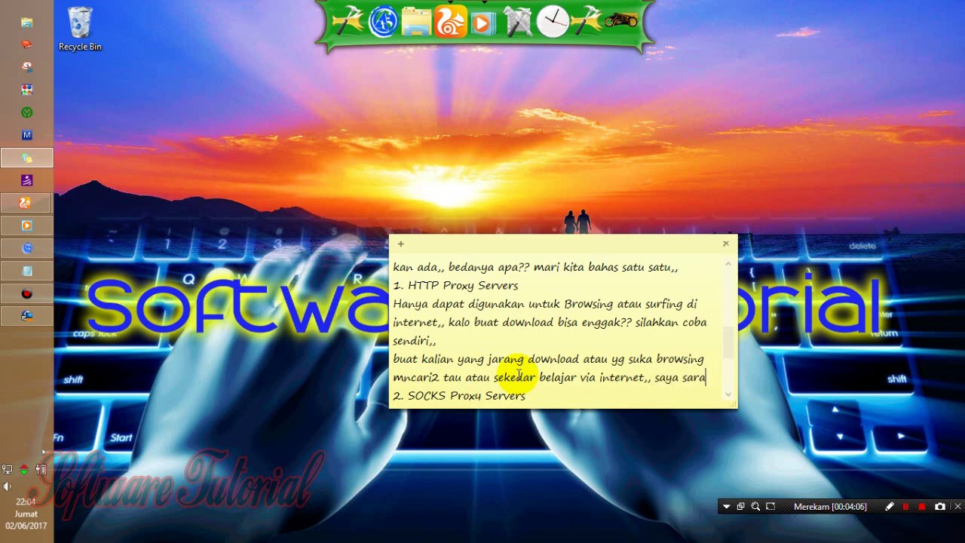
{"action": "type", "text": "nin pa"}
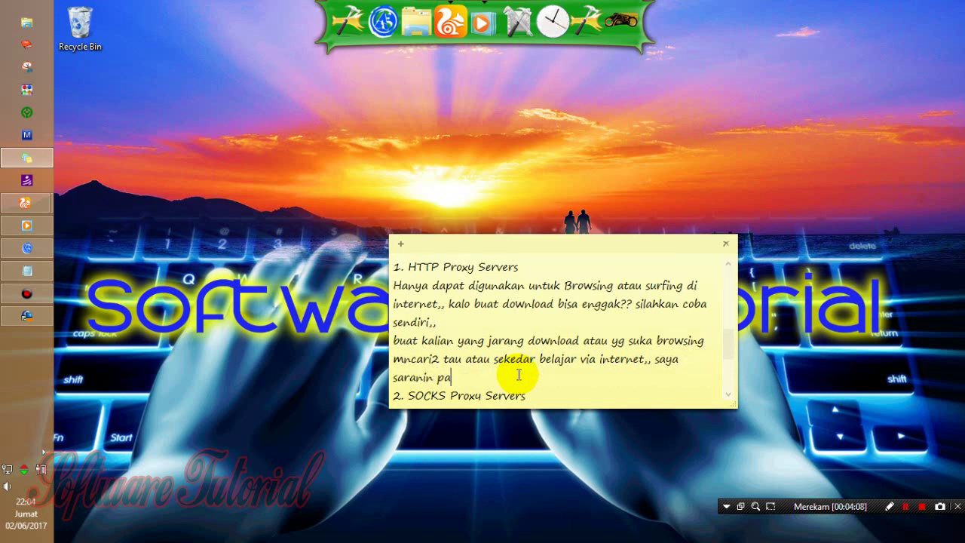
{"action": "type", "text": "ke ini,, karena sudah dipa"}
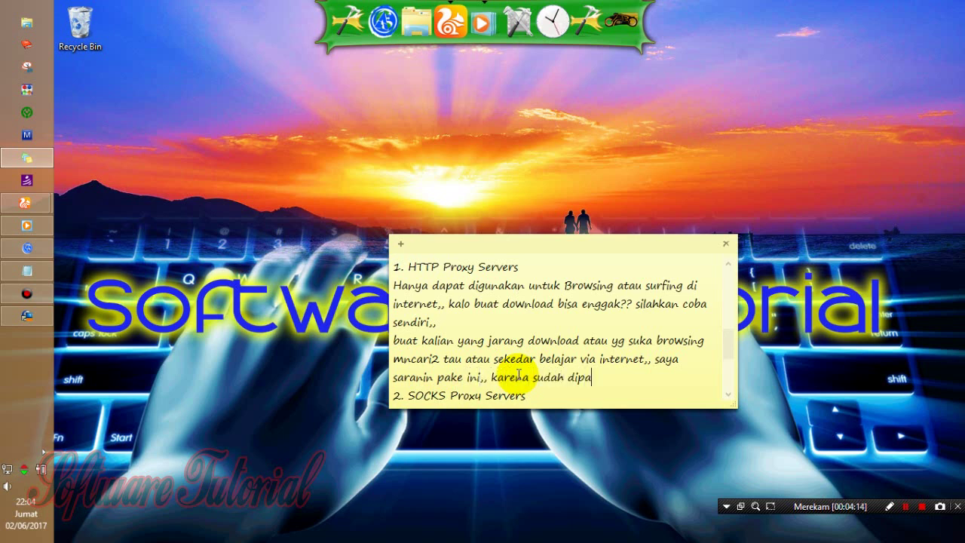
{"action": "type", "text": "stikan"}
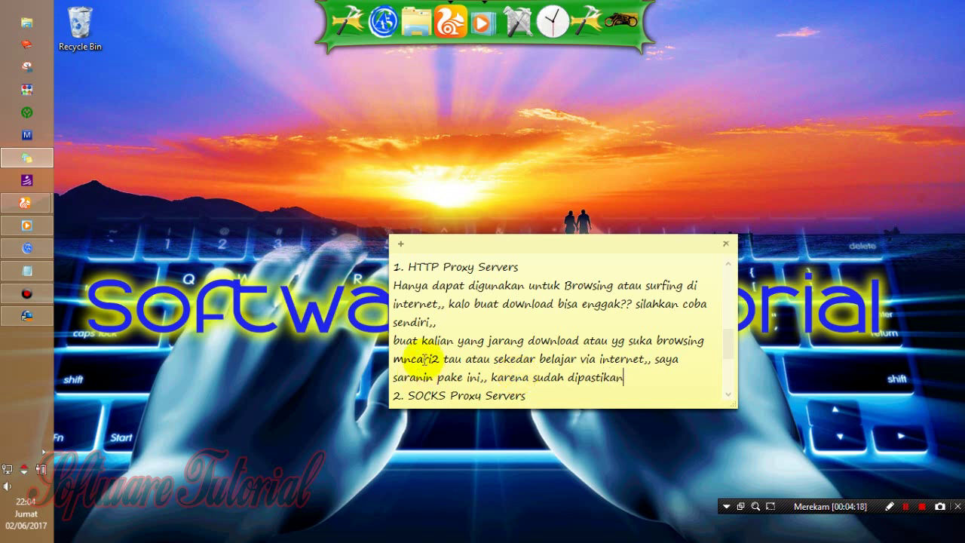
- Move the sticky note to the centre of the desktop and finish the HTTP paragraph with "kecepatan lebih dari type proxy dibawah ini.."
{"action": "left_click_drag", "start_coordinate": [497, 244], "coordinate": [428, 209]}
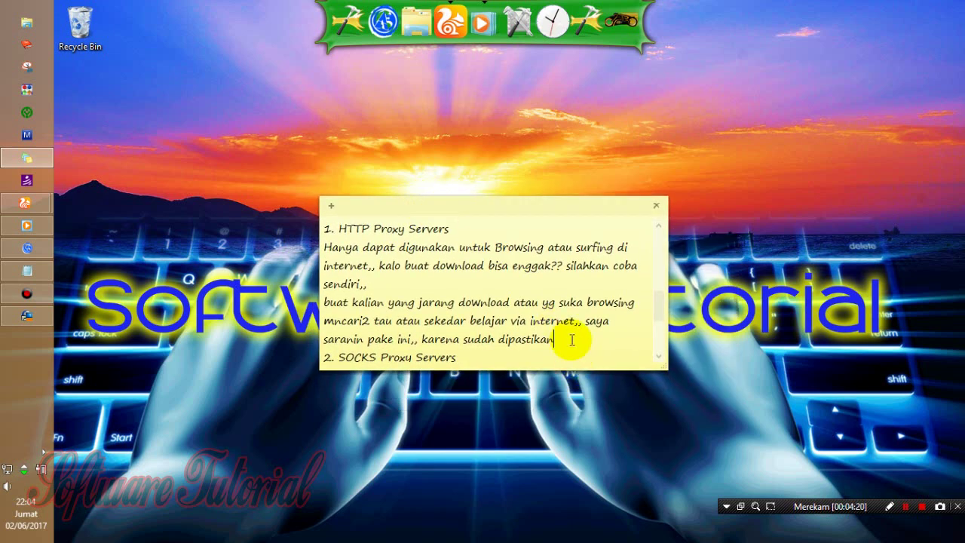
{"action": "left_click", "coordinate": [573, 340]}
{"action": "type", "text": "kecepatan "}
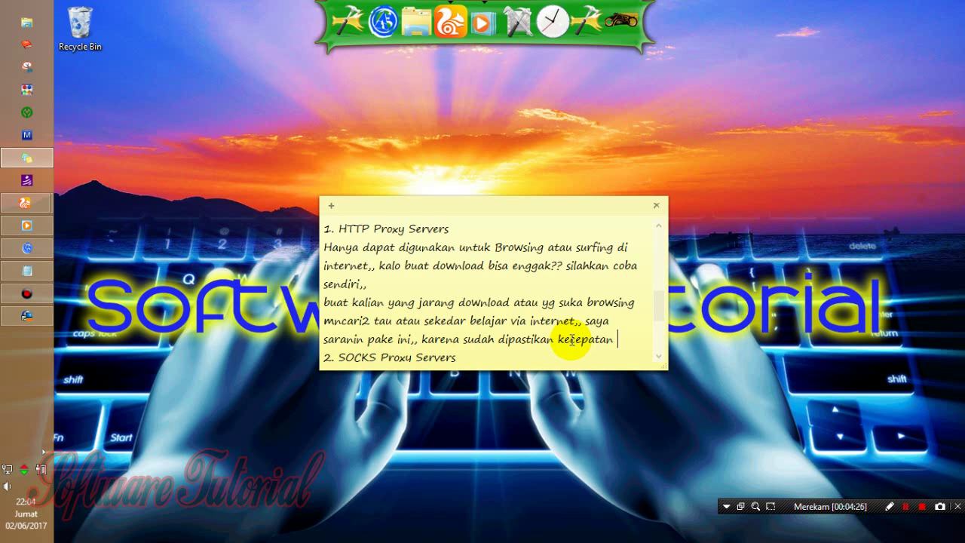
{"action": "type", "text": "lebih dari"}
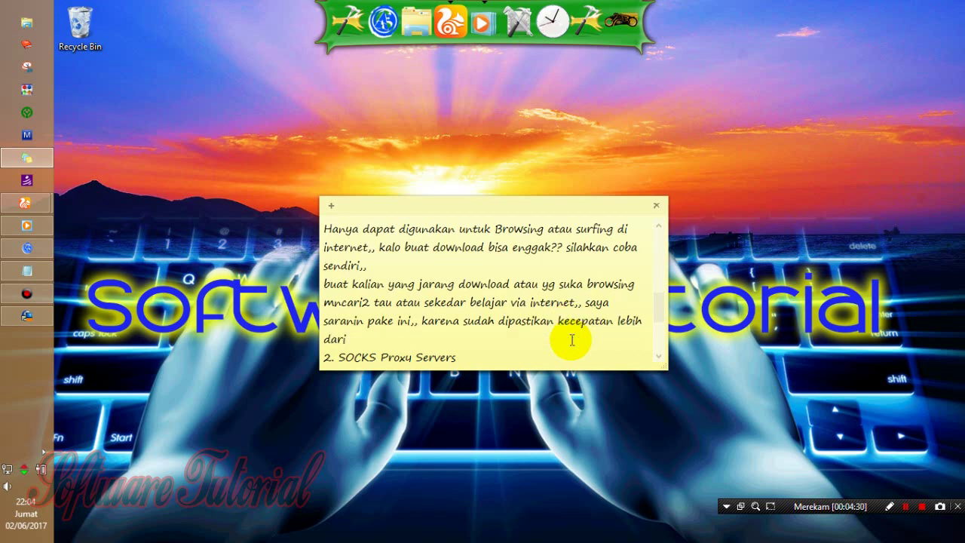
{"action": "type", "text": " type proxy dibawah "}
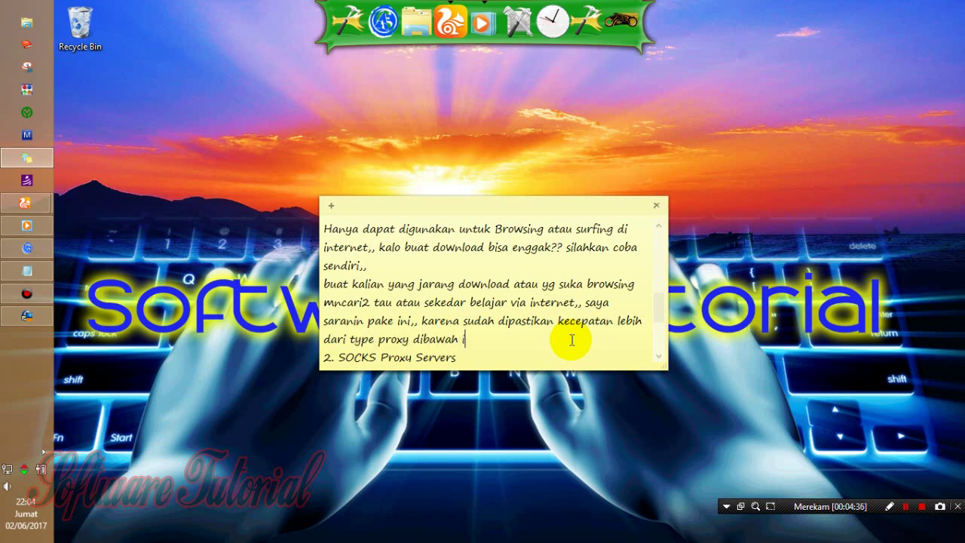
{"action": "type", "text": "ini.."}
- Below "2. SOCKS Proxy Servers", add the line "nah kalo untuk ini cocok nih buat yg suka download segala macem dari internet"
{"action": "key", "text": "Down"}
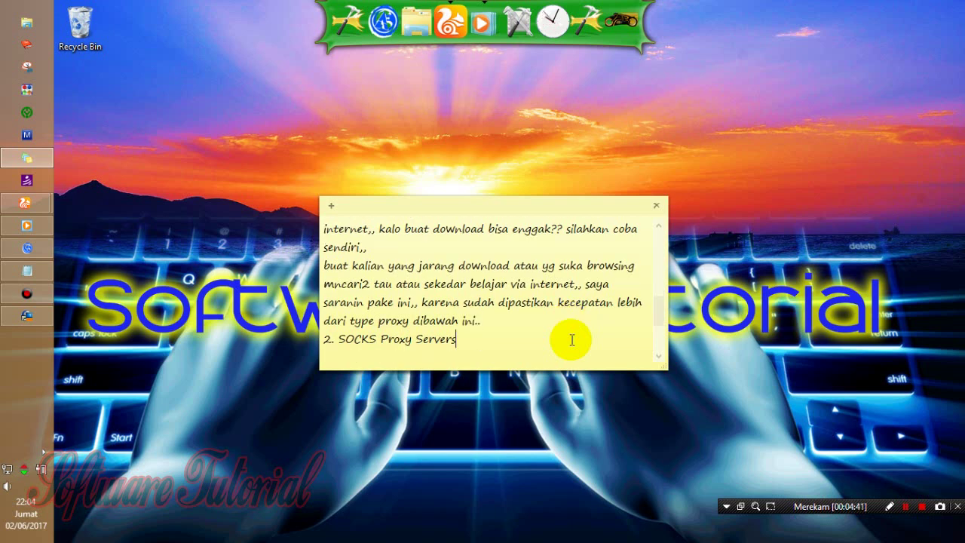
{"action": "left_click_drag", "start_coordinate": [463, 340], "coordinate": [326, 345]}
{"action": "left_click", "coordinate": [460, 340]}
{"action": "key", "text": "Return"}
{"action": "type", "text": "nah"}
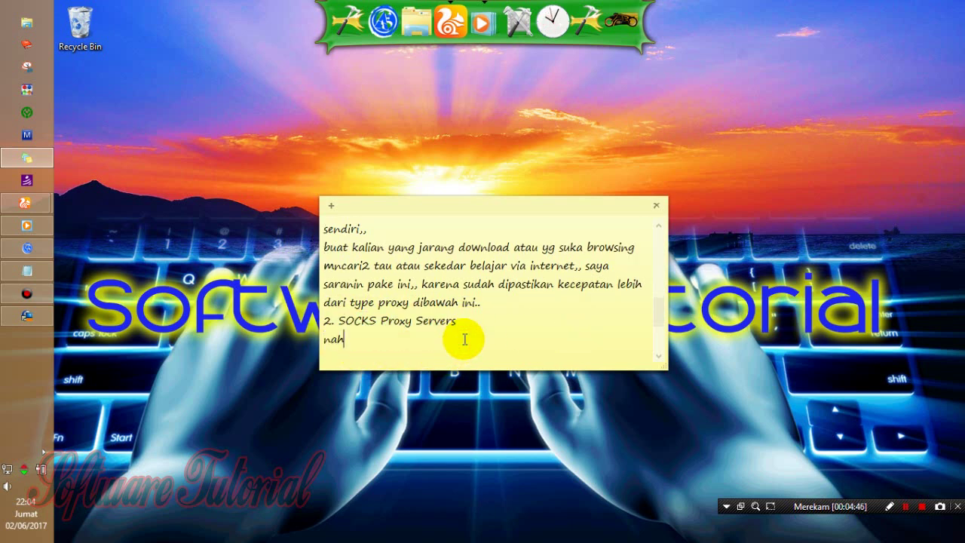
{"action": "type", "text": " kalo untuk ini "}
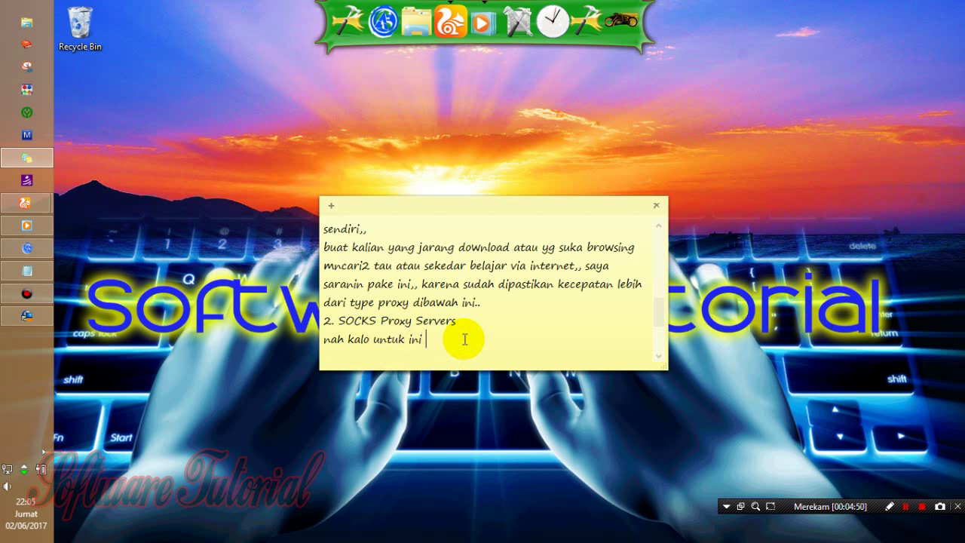
{"action": "type", "text": "cocok nih buat yg suka "}
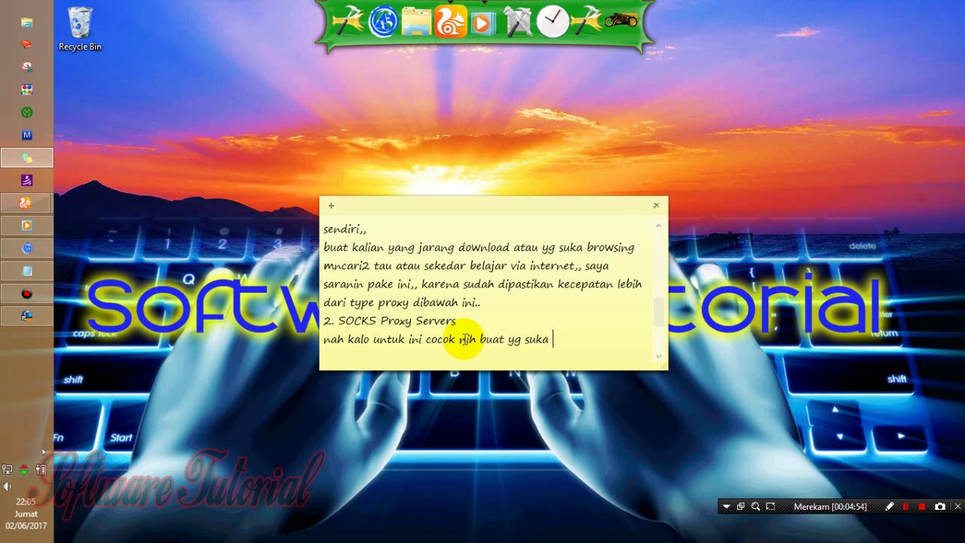
{"action": "type", "text": "download segala macem "}
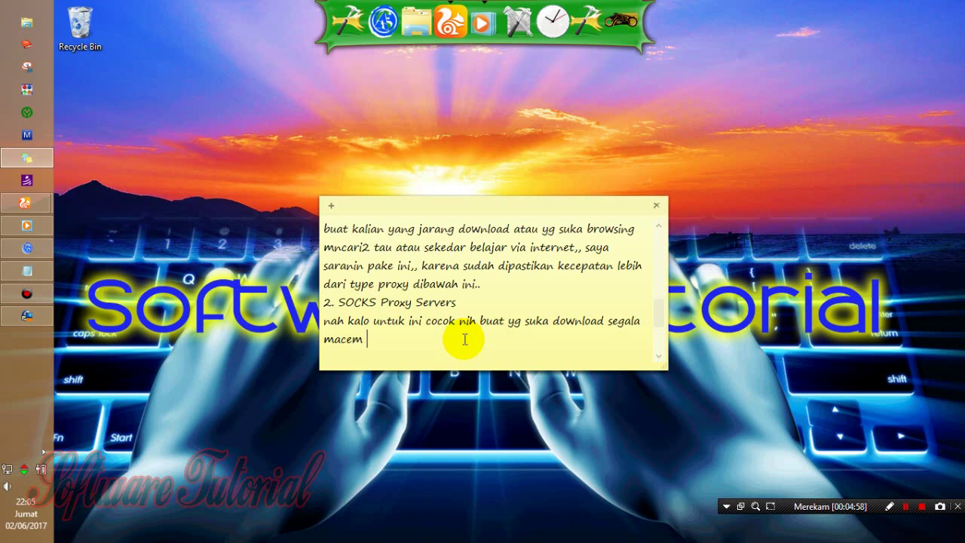
{"action": "type", "text": "dari internet"}
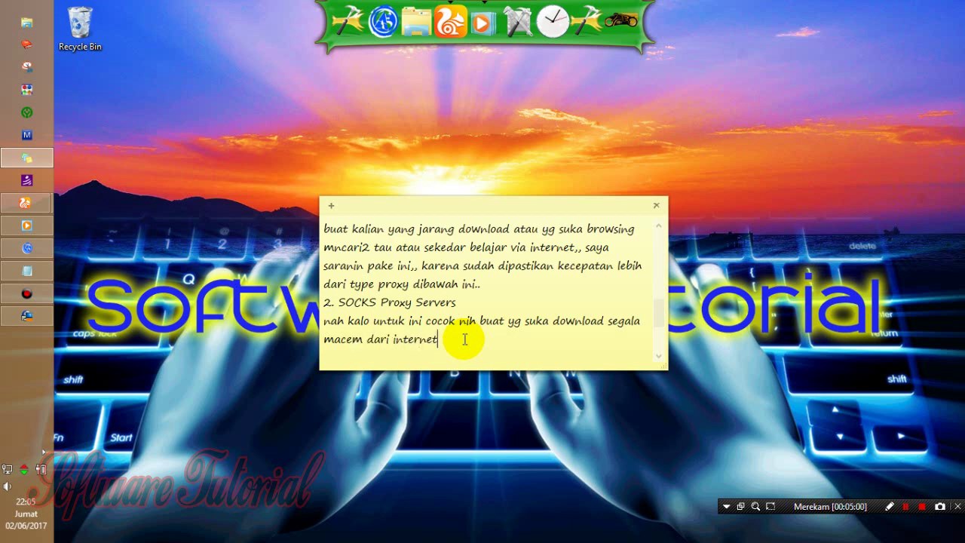
- Extend the SOCKS proxy description with ",, buat email dan segala kawan kawannya,,"
{"action": "type", "text": ",, buat email da"}
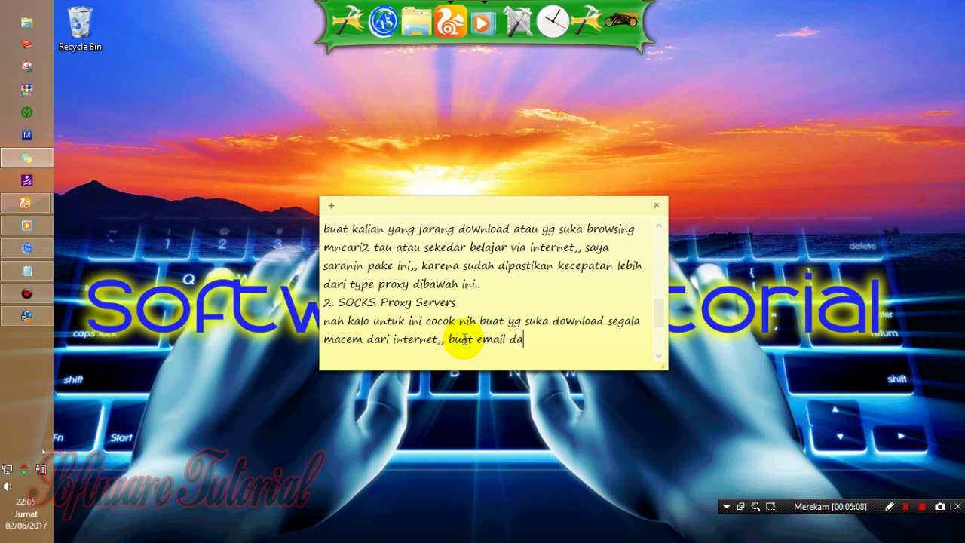
{"action": "type", "text": "n segala kawan kaw"}
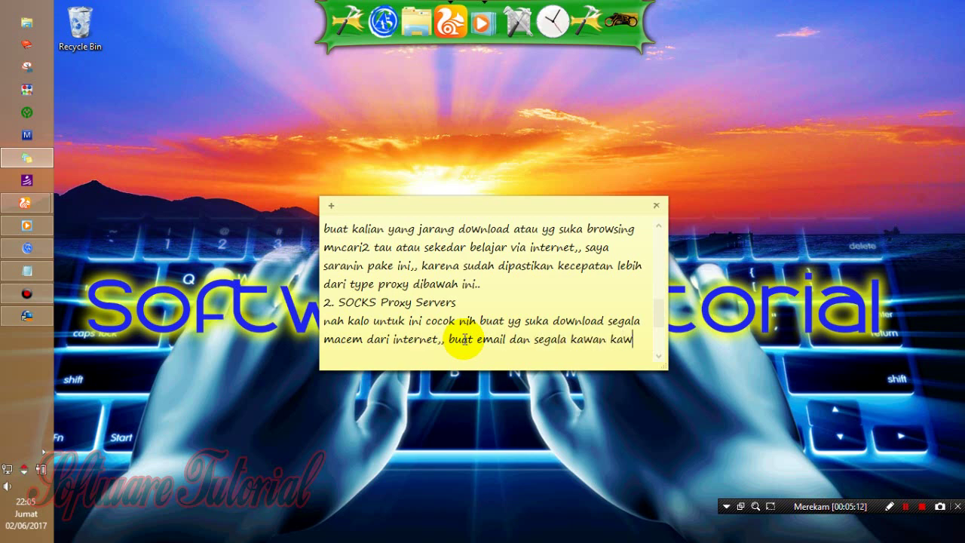
{"action": "type", "text": "annya,,"}
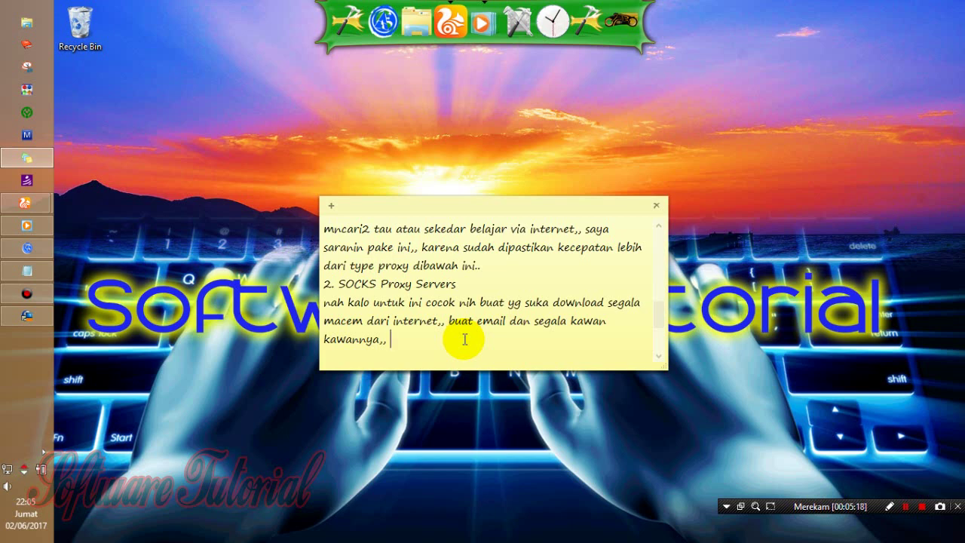
- Start a new line below the SOCKS description reading "nah untuk modelnya cukup segitu,,"
{"action": "key", "text": "Return"}
{"action": "type", "text": "nah untuk"}
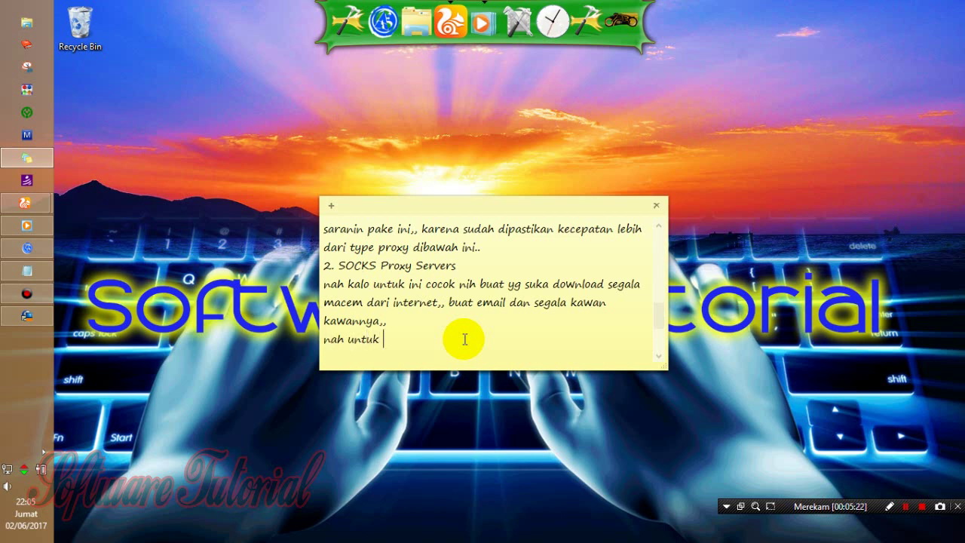
{"action": "type", "text": " modelnya c"}
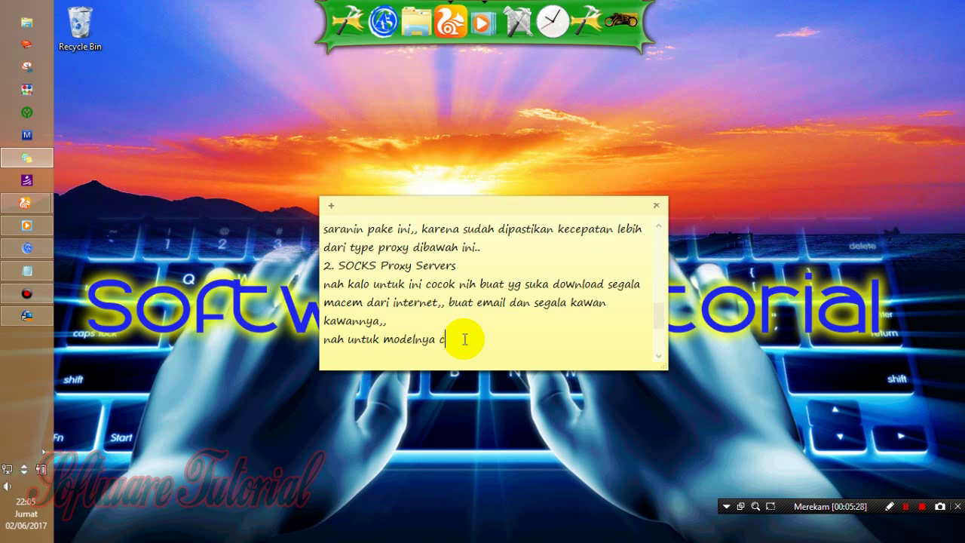
{"action": "type", "text": "ukup segitu"}
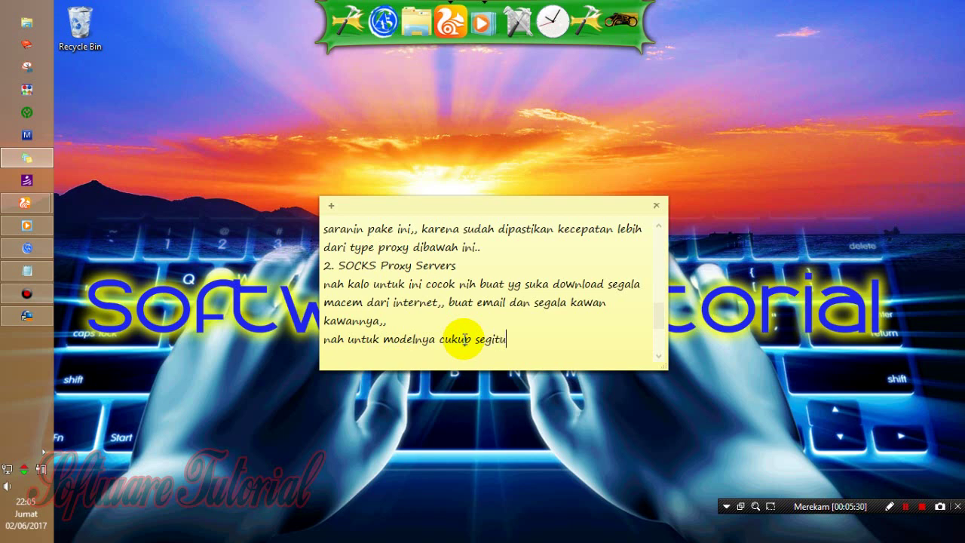
{"action": "type", "text": ",,"}
- Add a new line introducing the next topic: "sekarang kita beranjak ke type macem macem squid proxy,,"
{"action": "key", "text": "Return"}
{"action": "type", "text": "sekaran"}
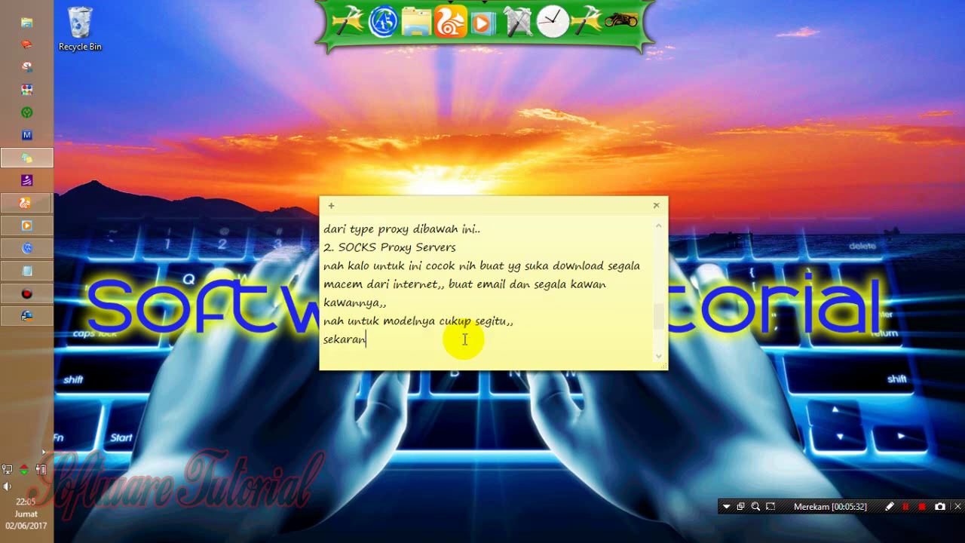
{"action": "type", "text": "g kita bera"}
{"action": "type", "text": "nuk"}
{"action": "key", "text": "BackSpace"}
{"action": "key", "text": "BackSpace"}
{"action": "type", "text": "j"}
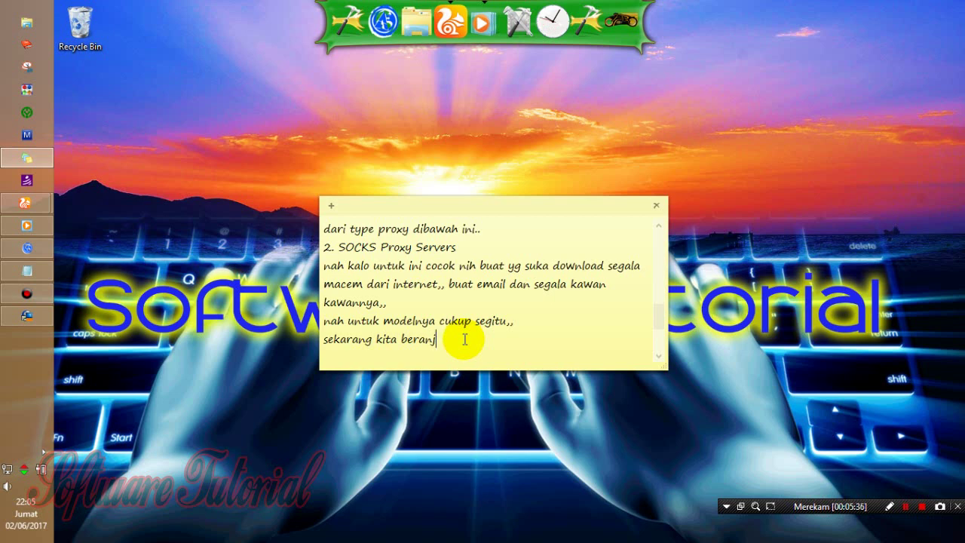
{"action": "type", "text": "ak ke type mace"}
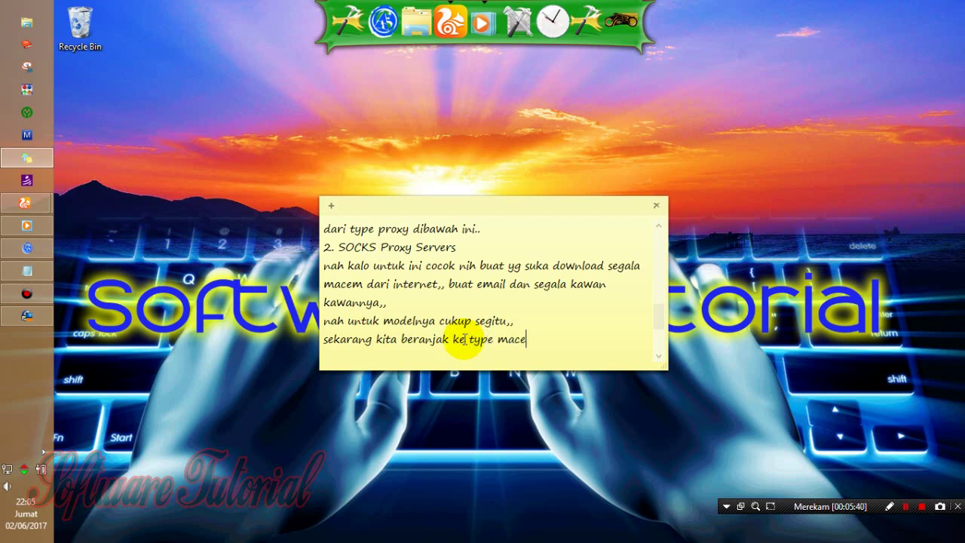
{"action": "type", "text": "m macem squid pro"}
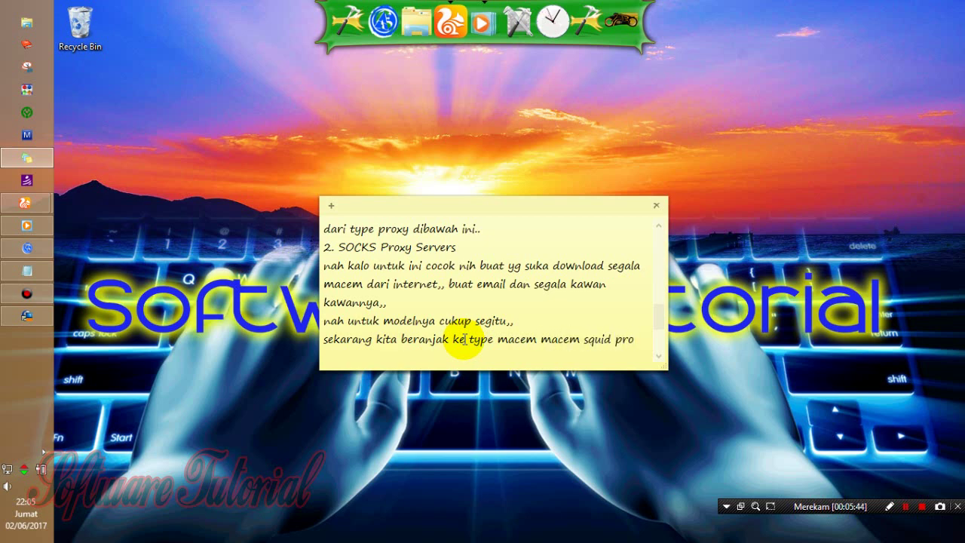
{"action": "type", "text": "xy,, "}
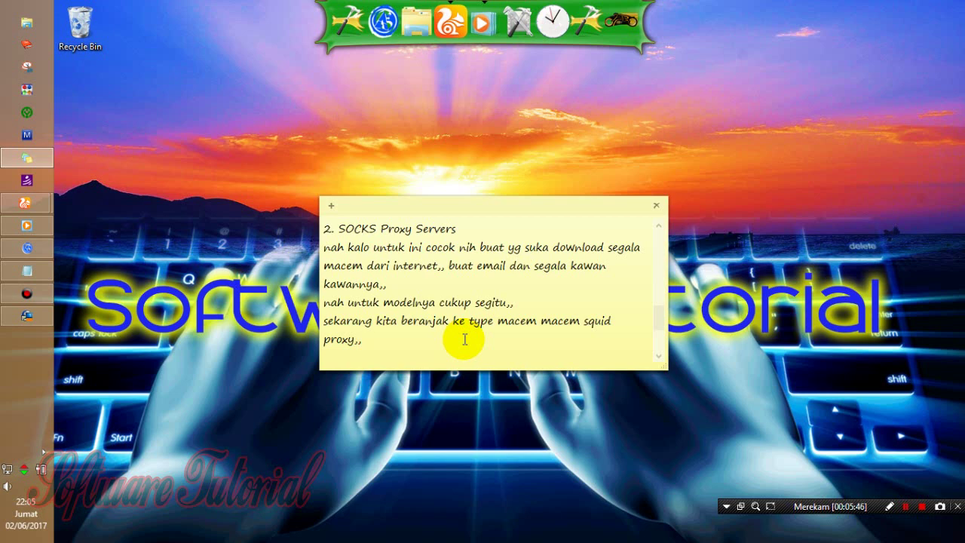
- Continue the squid proxy line with "buat kalian gretongers pasti tau lah apa itu Squid proxy,,"
{"action": "type", "text": "buat kalian "}
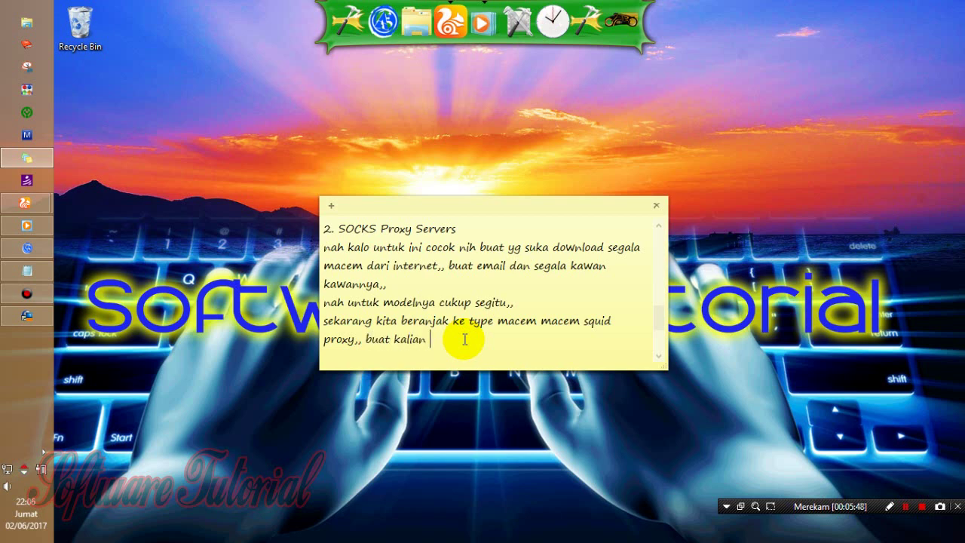
{"action": "type", "text": "penikmat"}
{"action": "key", "text": "BackSpace"}
{"action": "key", "text": "BackSpace"}
{"action": "key", "text": "BackSpace"}
{"action": "key", "text": "BackSpace"}
{"action": "key", "text": "BackSpace"}
{"action": "key", "text": "BackSpace"}
{"action": "key", "text": "BackSpace"}
{"action": "key", "text": "BackSpace"}
{"action": "type", "text": "f"}
{"action": "key", "text": "BackSpace"}
{"action": "type", "text": "gretongers pasti"}
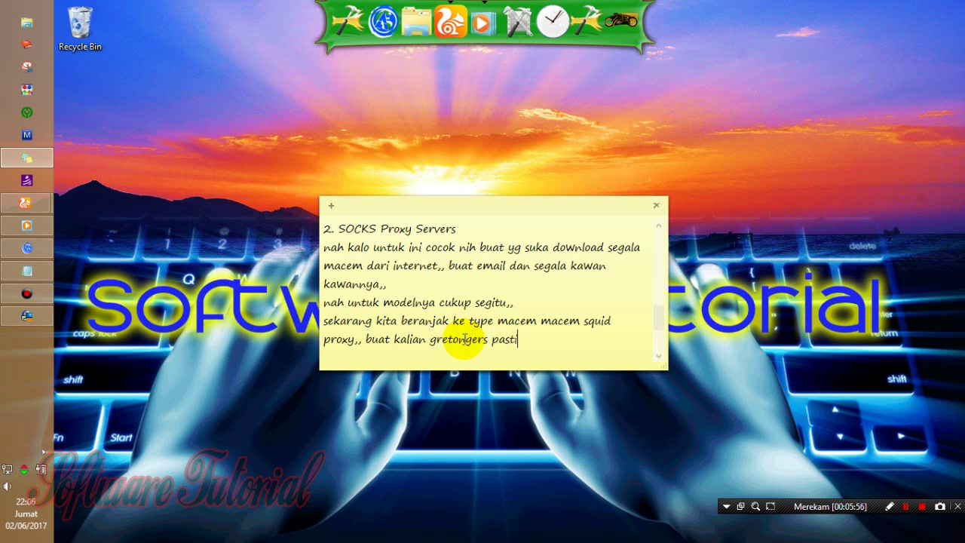
{"action": "type", "text": " tau lah apa itu "}
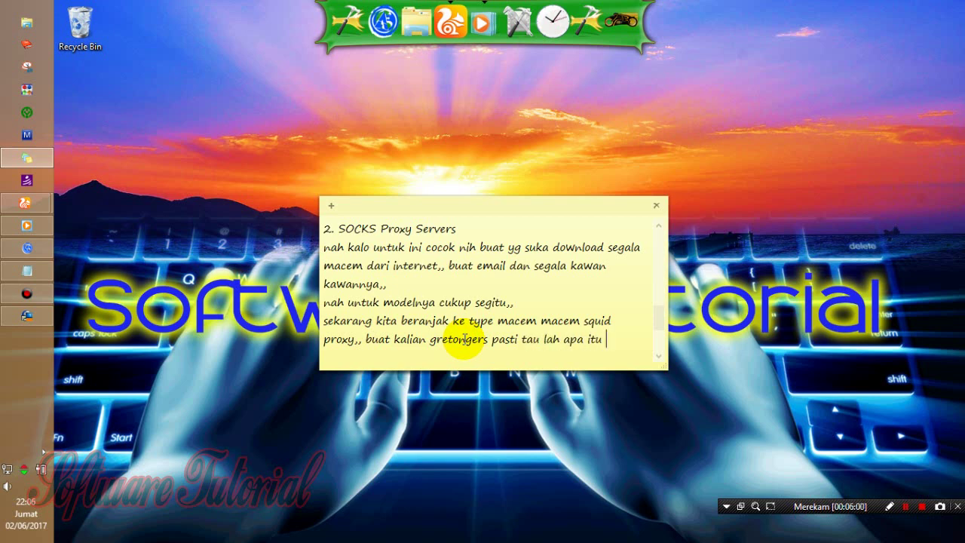
{"action": "type", "text": "Squid pro"}
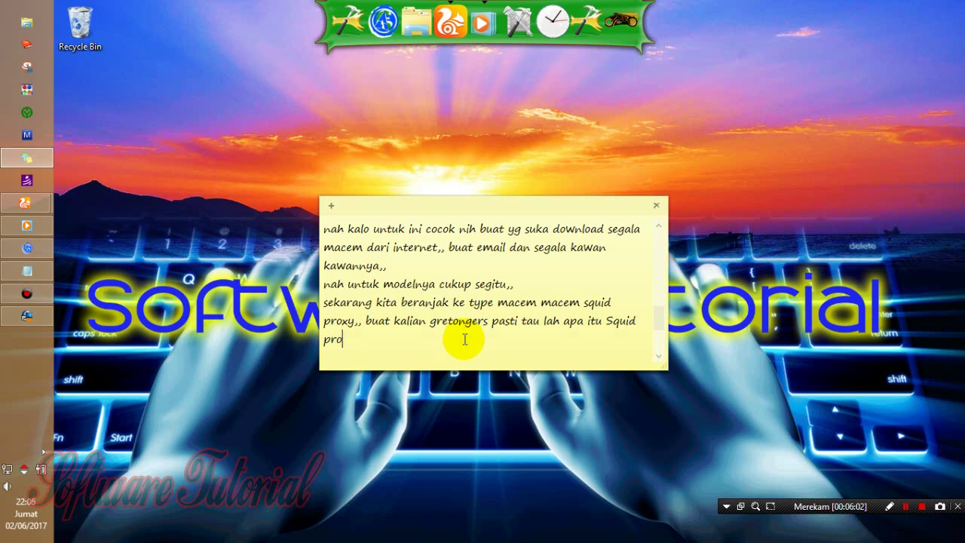
{"action": "type", "text": "xy,,"}
- Complete the squid proxy paragraph with "yaaa,, pengganti proxy ori operator,, untuk mengkonekan ke SSH,,"
{"action": "type", "text": "yaaa,, pengga"}
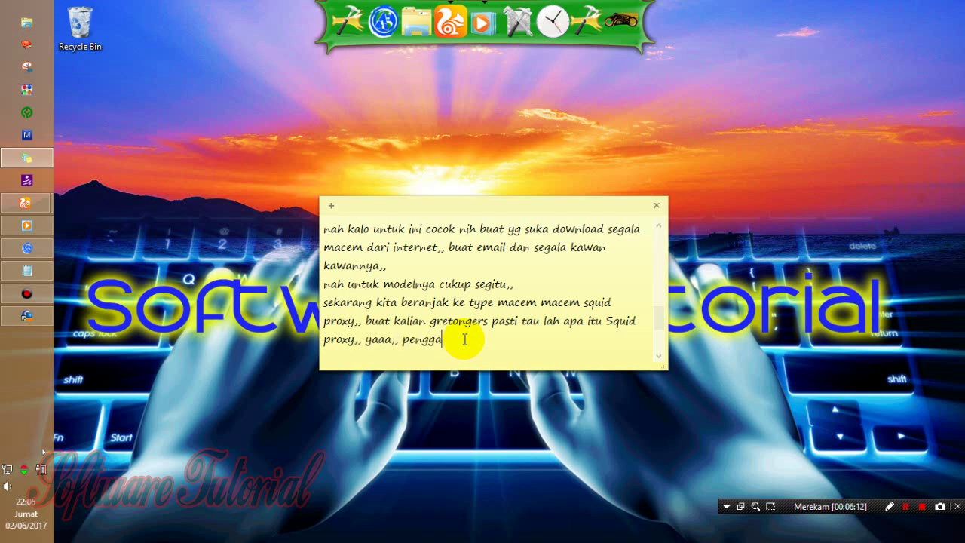
{"action": "type", "text": "nti proxy ori oper"}
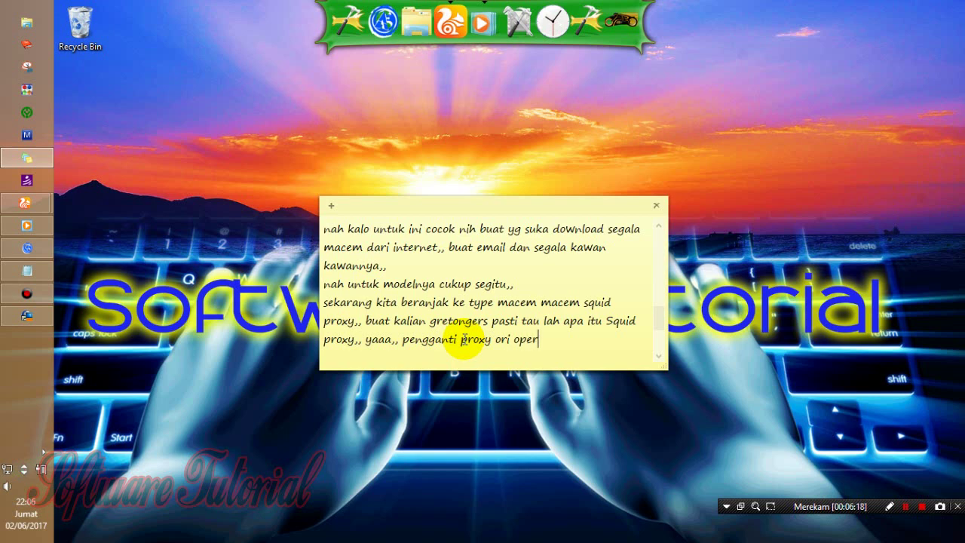
{"action": "type", "text": "ator,, untuk mengkonekn"}
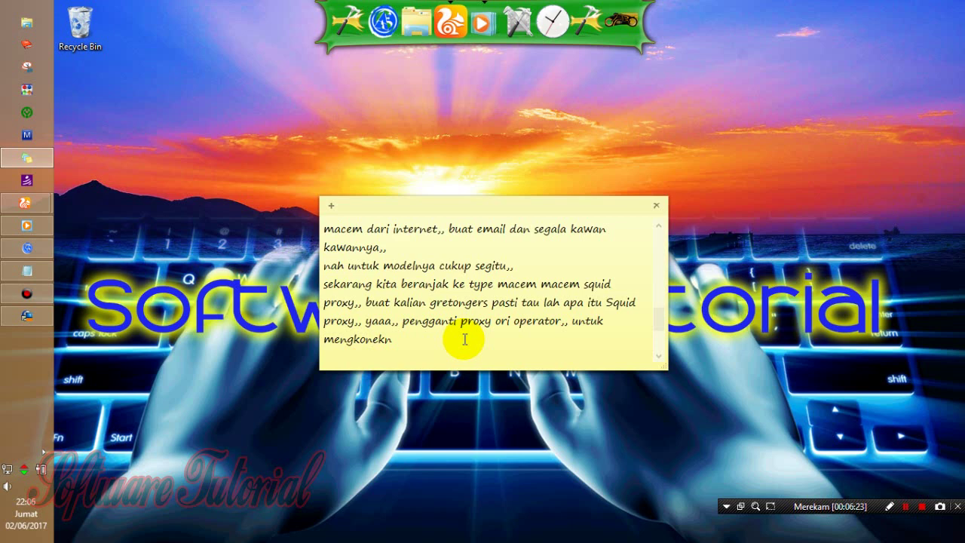
{"action": "key", "text": "BackSpace"}
{"action": "type", "text": "an ke SSH,,"}
- Add a new line below the squid proxy paragraph: "nah typenya jg ada macem macem tuh,, apa itu??"
{"action": "key", "text": "Return"}
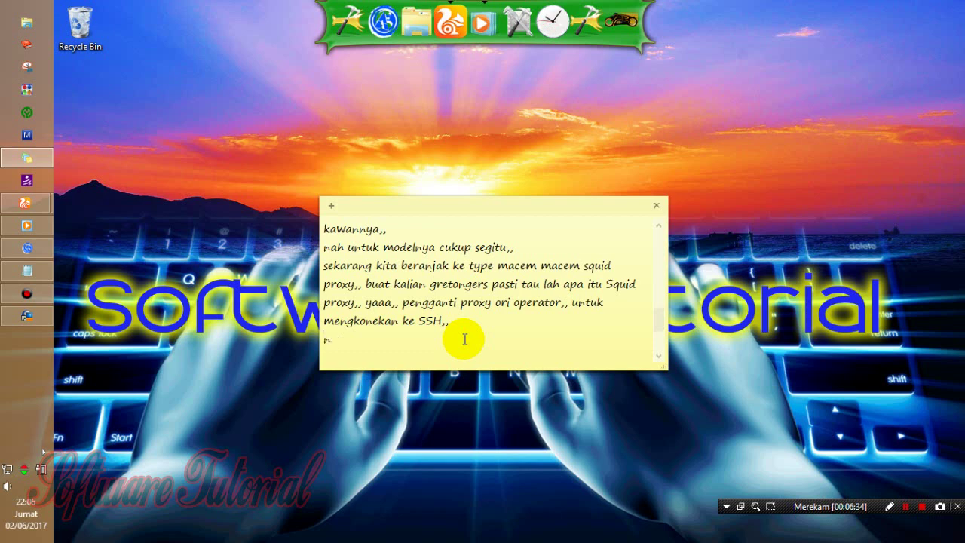
{"action": "type", "text": "ah typenya "}
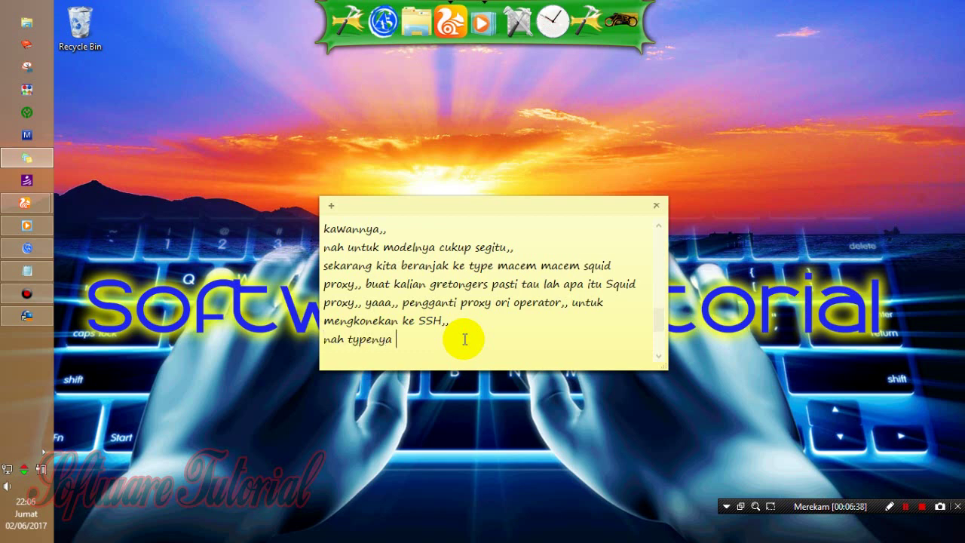
{"action": "type", "text": "jg ada macem macem tuh,,"}
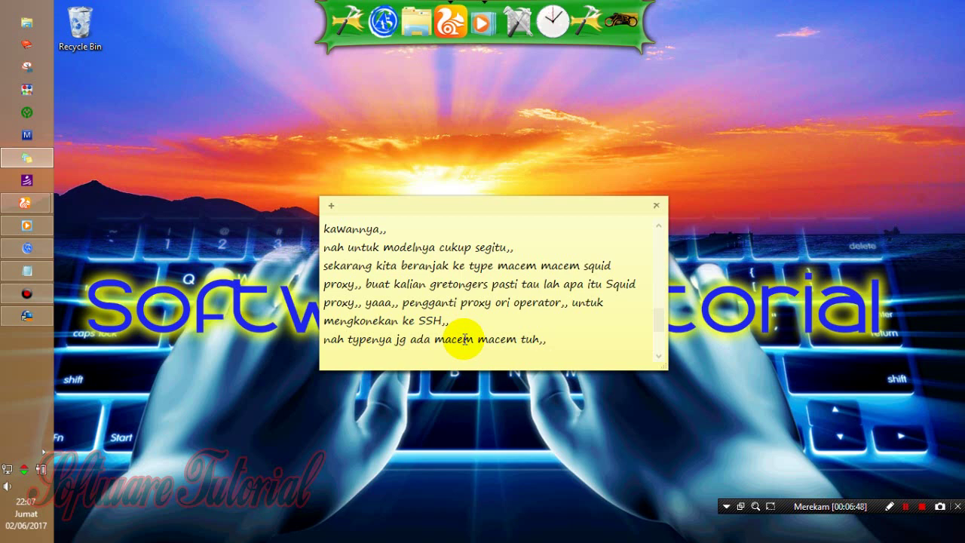
{"action": "type", "text": "apa itu??"}
- After some blank lines, list "1. Transparent Proxy", "2. Anonymous Proxy" and "3. High Anonymity (Elite) Proxy" on separate lines
{"action": "key", "text": "Return"}
{"action": "key", "text": "Return"}
{"action": "key", "text": "Return"}
{"action": "type", "text": "1. Transparent Proxy"}
{"action": "key", "text": "Return"}
{"action": "type", "text": "2. Anonymous Proxy"}
{"action": "key", "text": "Return"}
{"action": "type", "text": "3. High Anonymity (Elite) Proxy"}
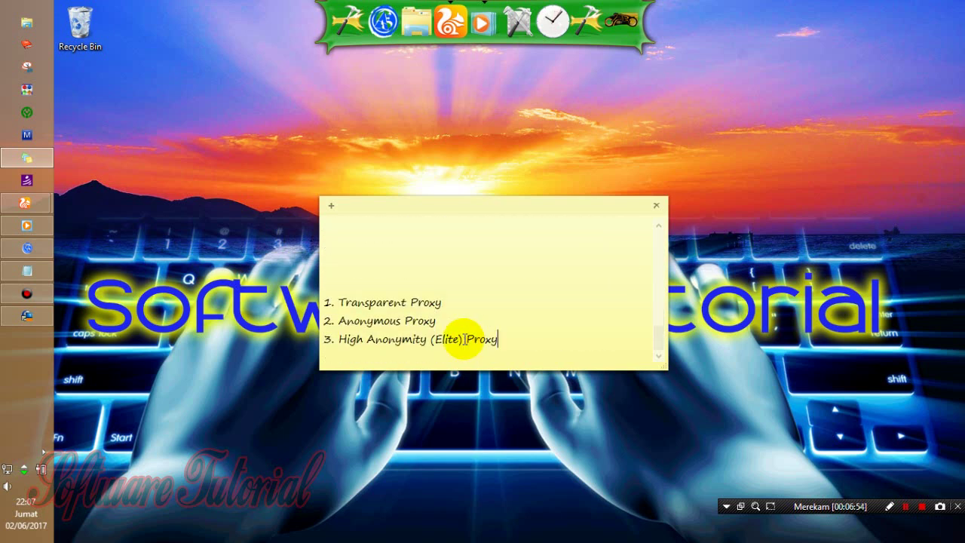
- Append the abbreviation "(T)" to the "1. Transparent Proxy" line in the note
{"action": "left_click_drag", "start_coordinate": [457, 304], "coordinate": [322, 301]}
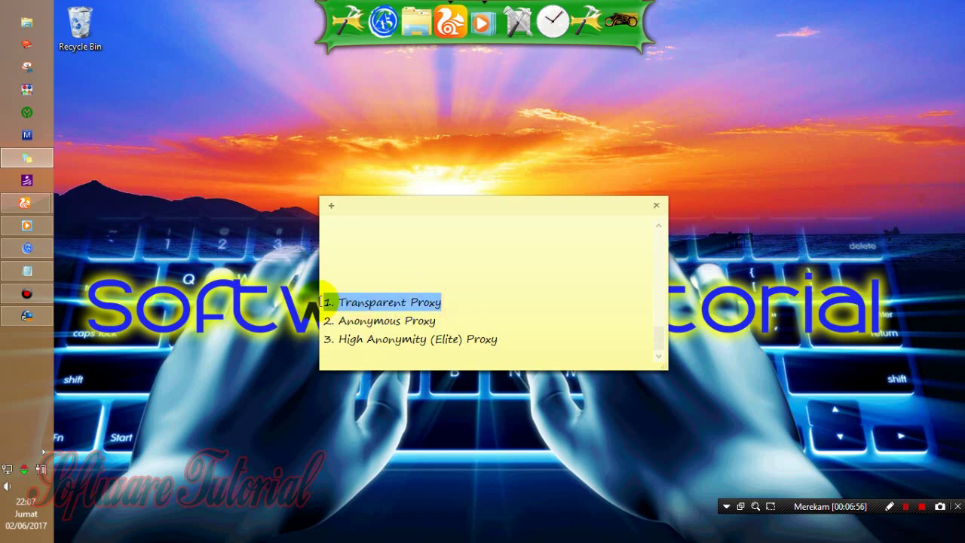
{"action": "left_click", "coordinate": [499, 302]}
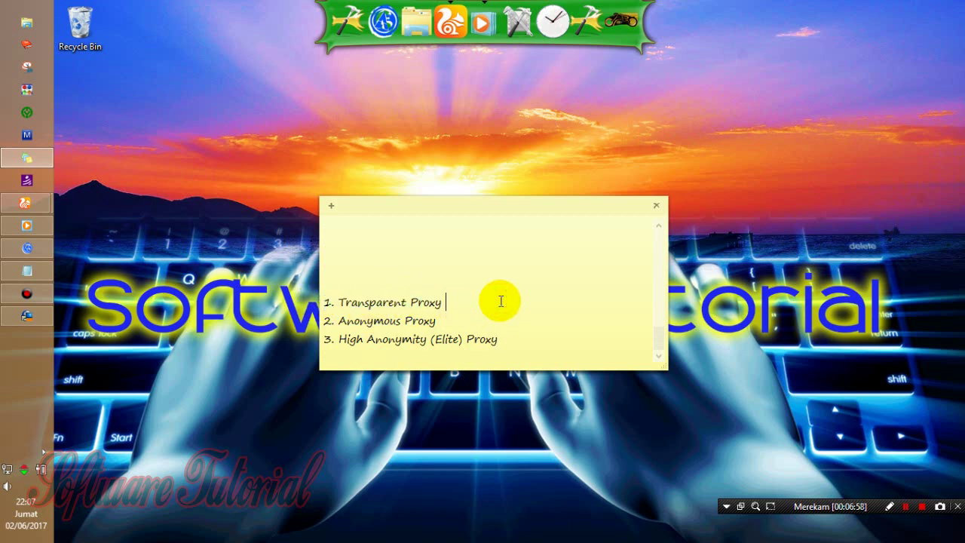
{"action": "type", "text": "(T"}
{"action": "key", "text": "Down"}
{"action": "type", "text": "("}
{"action": "key", "text": "BackSpace"}
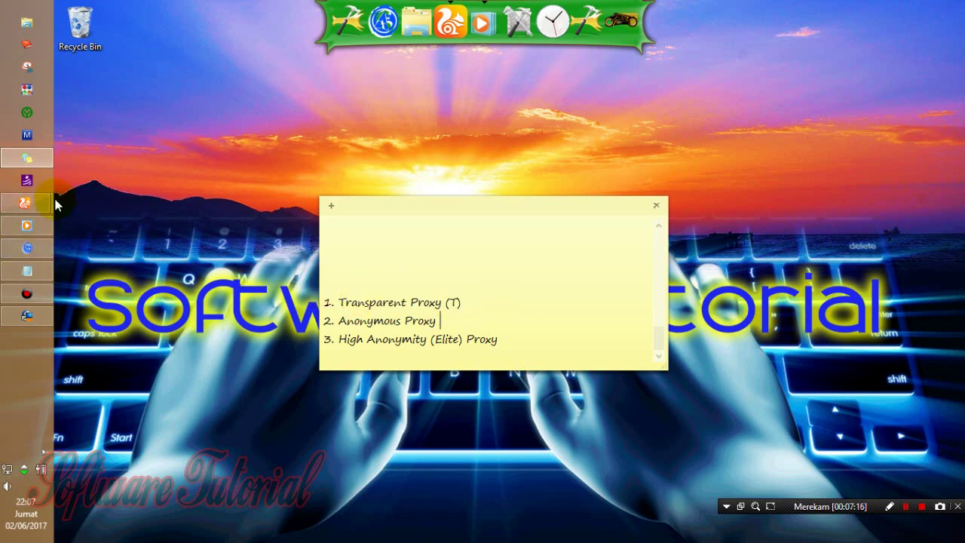
{"action": "mouse_move", "coordinate": [48, 204]}
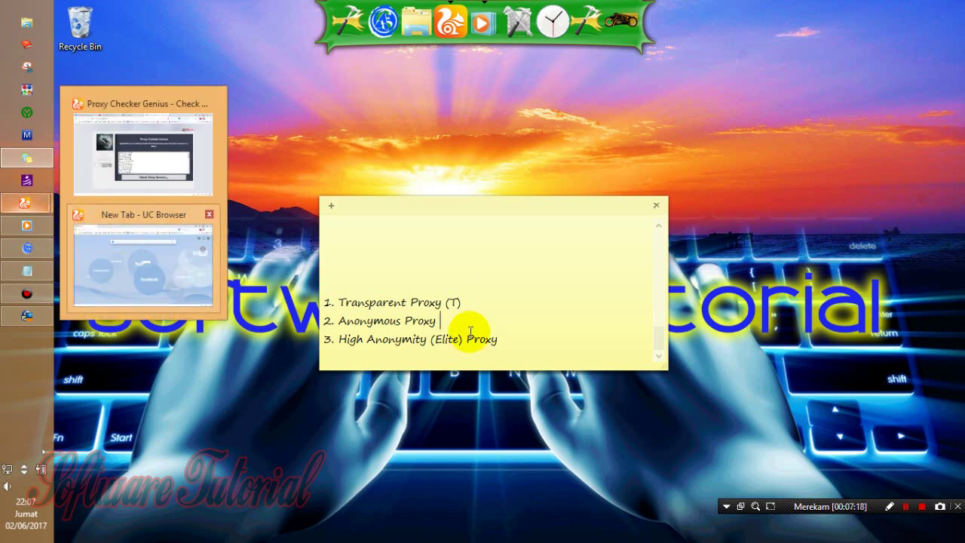
{"action": "left_click_drag", "start_coordinate": [419, 320], "coordinate": [434, 338]}
{"action": "mouse_move", "coordinate": [350, 340]}
{"action": "left_mouse_down"}
{"action": "mouse_move", "coordinate": [499, 332]}
{"action": "mouse_move", "coordinate": [338, 339]}
{"action": "left_mouse_up"}
{"action": "left_click", "coordinate": [500, 336]}
{"action": "left_click_drag", "start_coordinate": [333, 301], "coordinate": [338, 301]}
{"action": "left_click", "coordinate": [520, 344]}
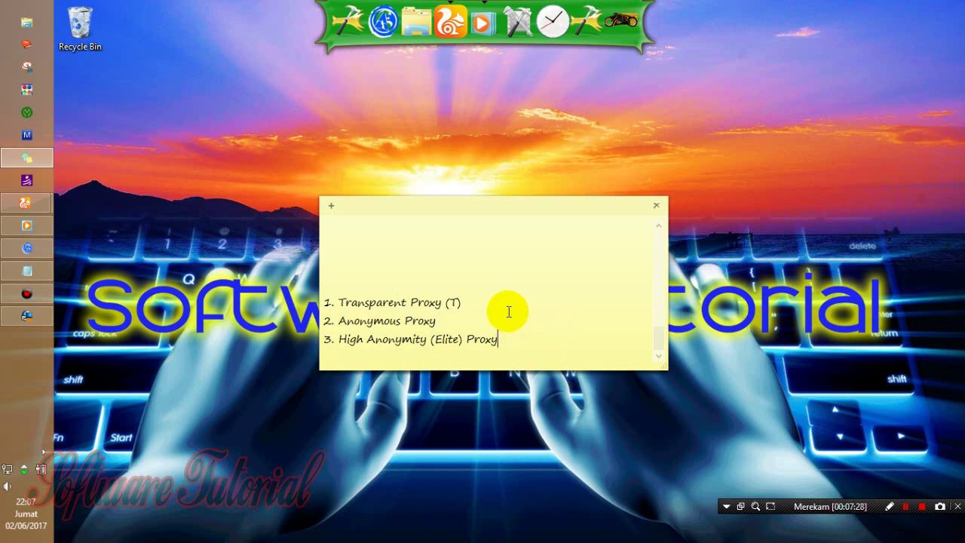
{"action": "mouse_move", "coordinate": [69, 209]}
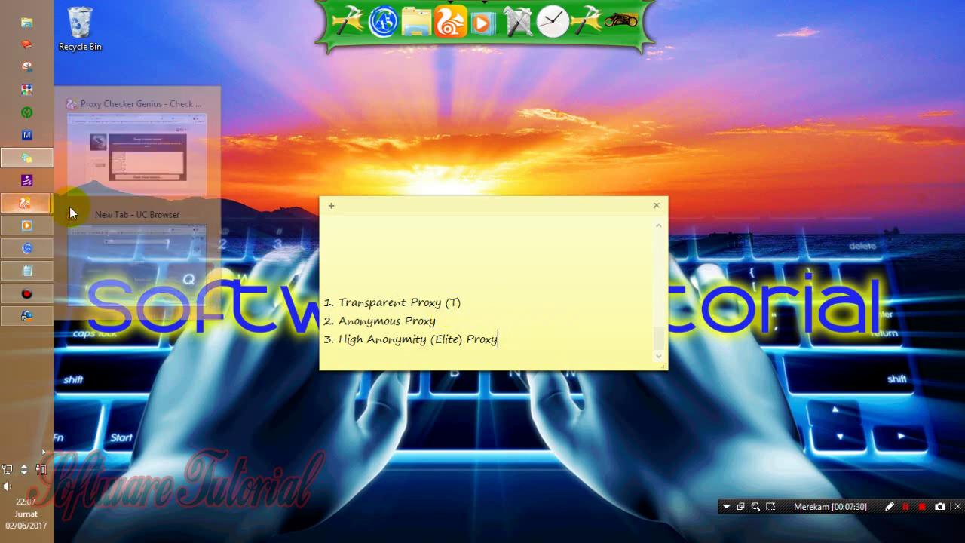
{"action": "left_click", "coordinate": [144, 272]}
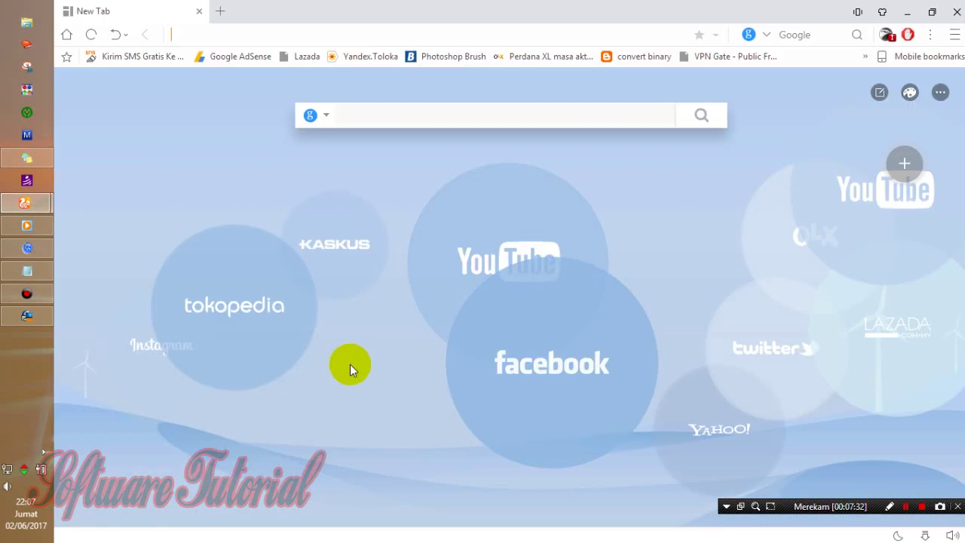
{"action": "left_click", "coordinate": [234, 32]}
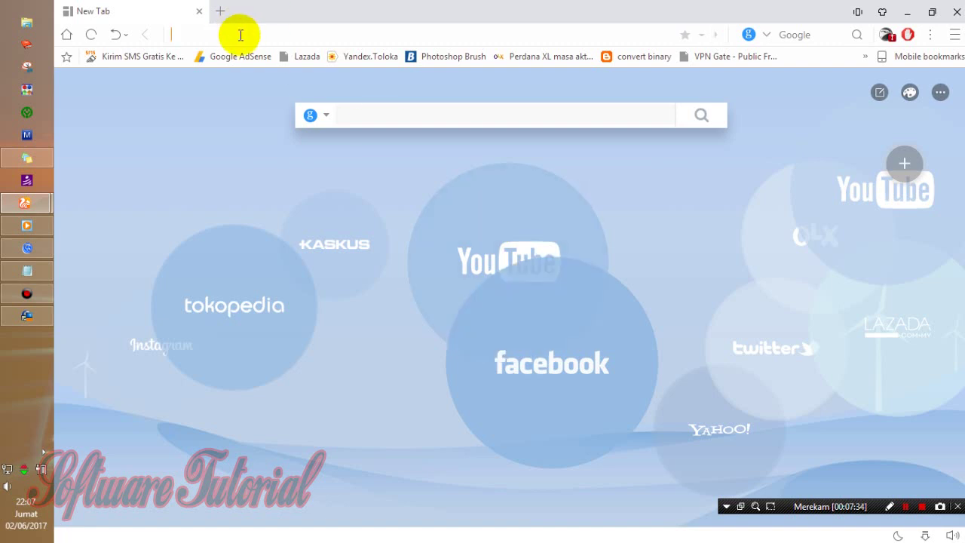
{"action": "type", "text": "proxyche"}
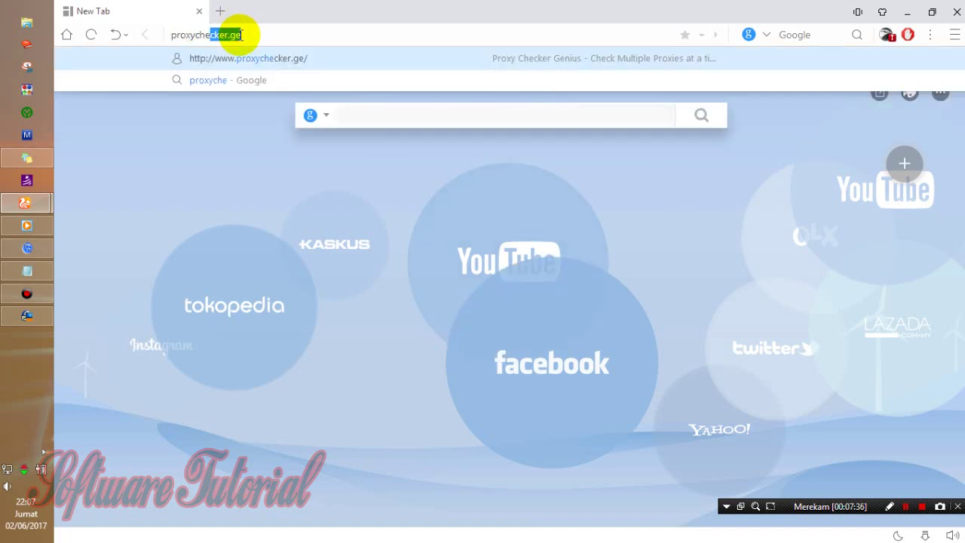
{"action": "key", "text": "Return"}
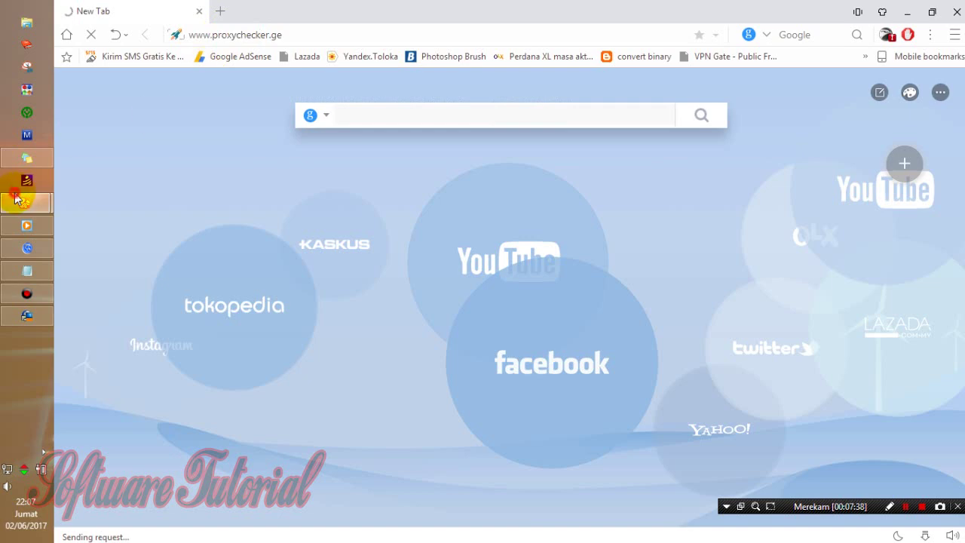
- Return to the sticky note and write "skarang kita coba langsung deh check proxy,," directly above the numbered proxy types
{"action": "mouse_move", "coordinate": [25, 203]}
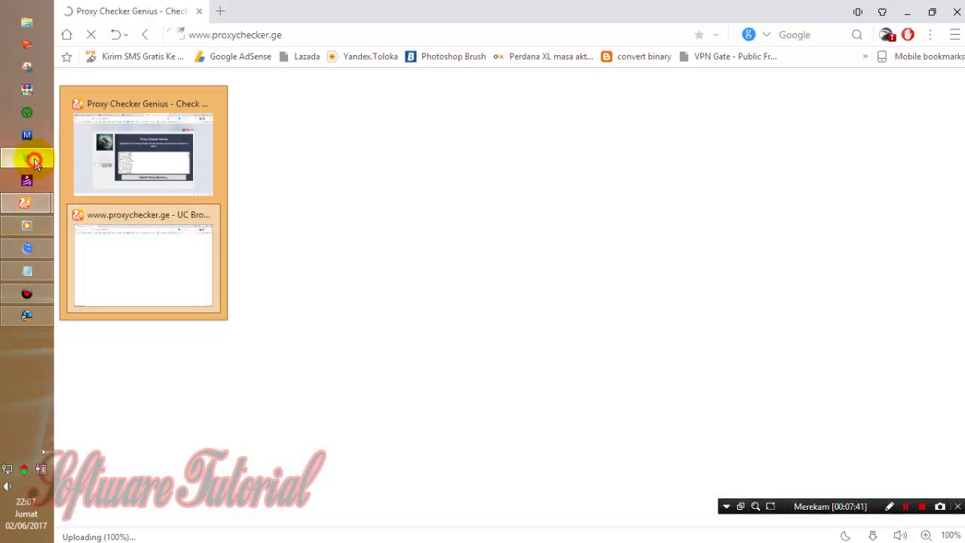
{"action": "left_click", "coordinate": [31, 158]}
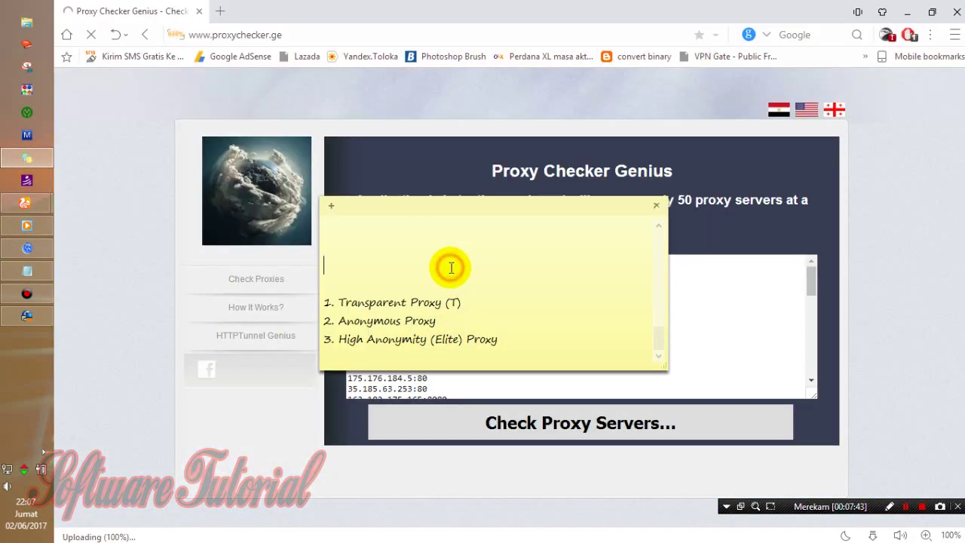
{"action": "left_click", "coordinate": [446, 289]}
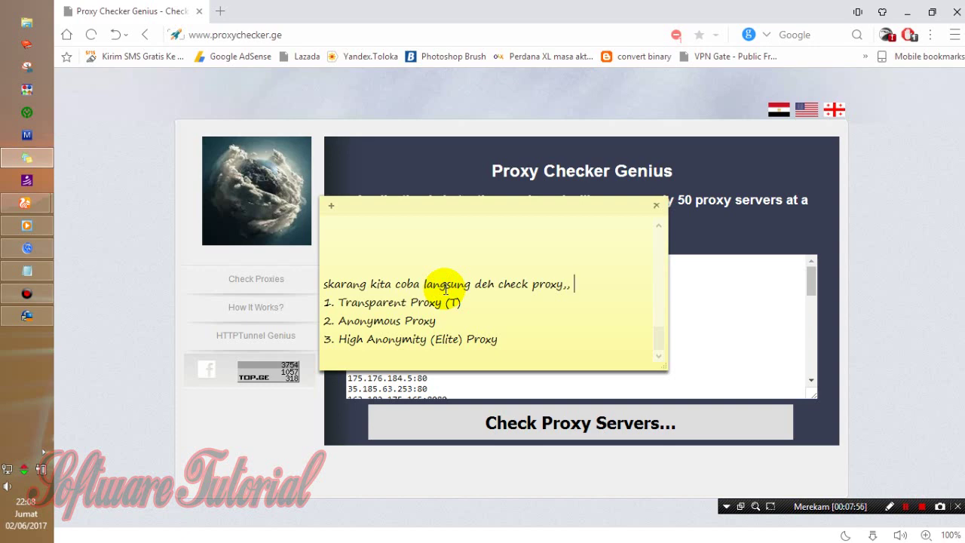
- Run the check on the listed proxy servers in Proxy Checker Genius and review each one's transparency type and speed
{"action": "left_click", "coordinate": [462, 421]}
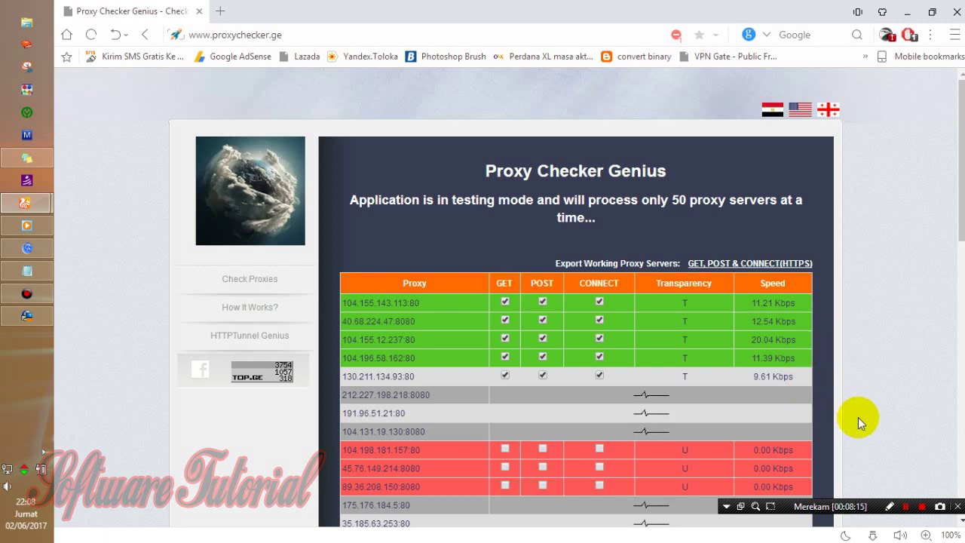
{"action": "scroll", "coordinate": [859, 417], "scroll_direction": "down", "scroll_amount": 3}
{"action": "scroll", "coordinate": [858, 418], "scroll_direction": "down", "scroll_amount": 1}
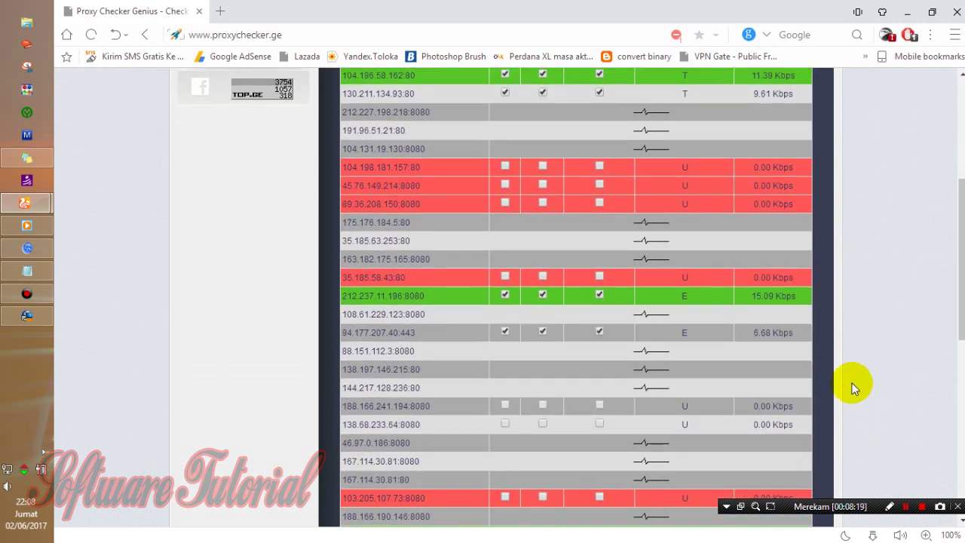
{"action": "scroll", "coordinate": [855, 387], "scroll_direction": "up", "scroll_amount": 1}
{"action": "scroll", "coordinate": [852, 387], "scroll_direction": "up", "scroll_amount": 3}
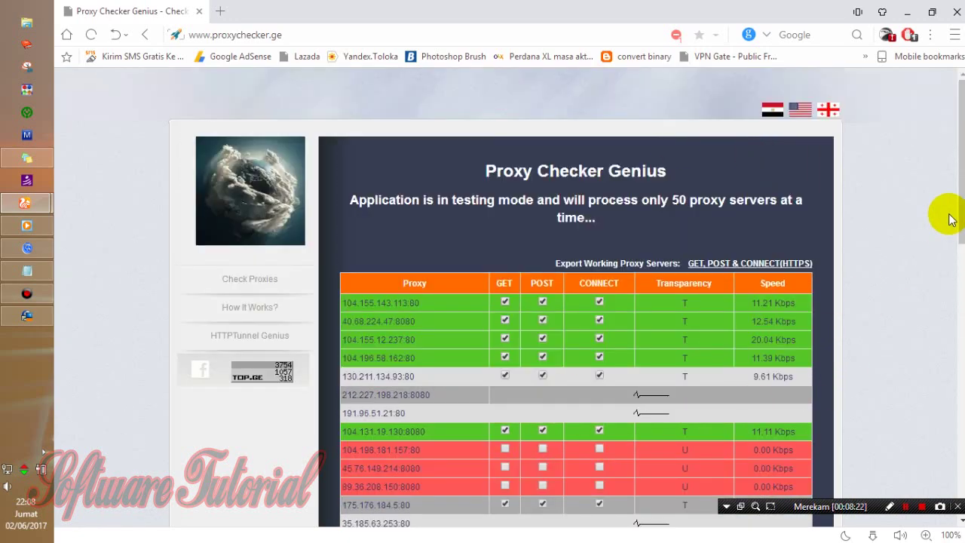
{"action": "scroll", "coordinate": [948, 215], "scroll_direction": "down", "scroll_amount": 1}
{"action": "scroll", "coordinate": [576, 302], "scroll_direction": "down", "scroll_amount": 2}
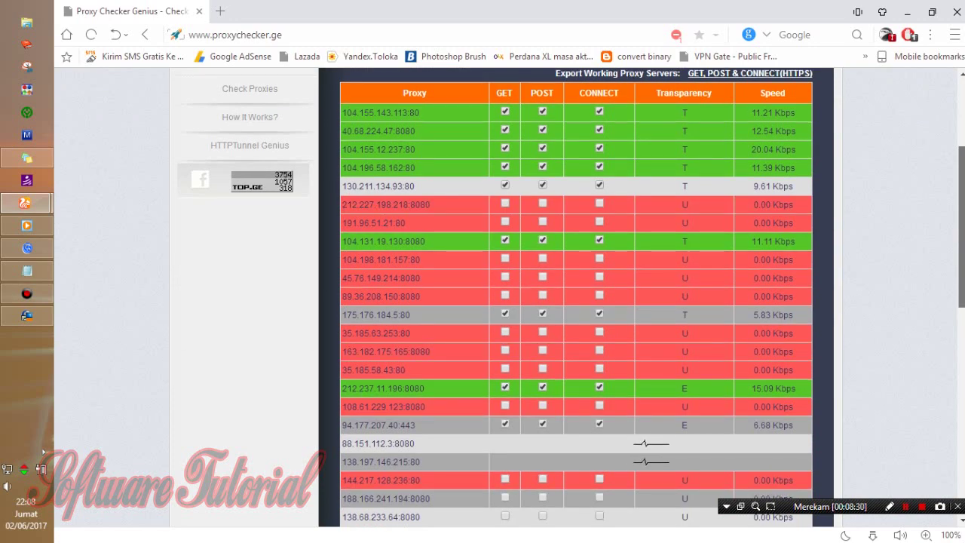
{"action": "left_click_drag", "start_coordinate": [951, 241], "coordinate": [950, 265]}
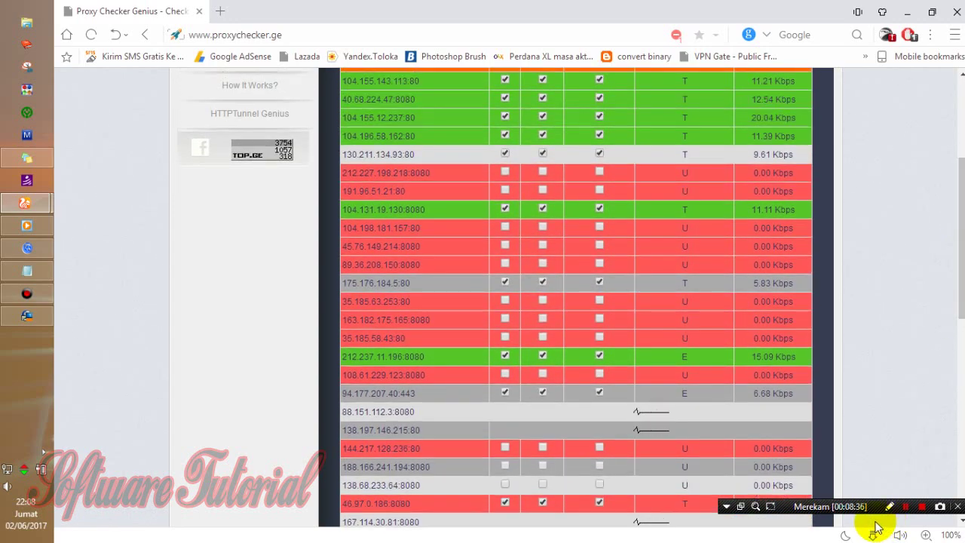
{"action": "left_click", "coordinate": [853, 345]}
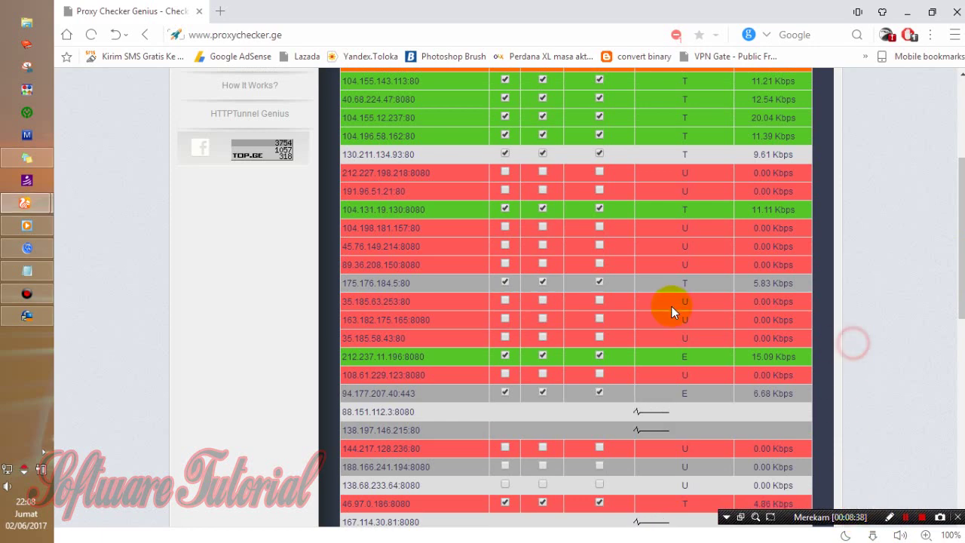